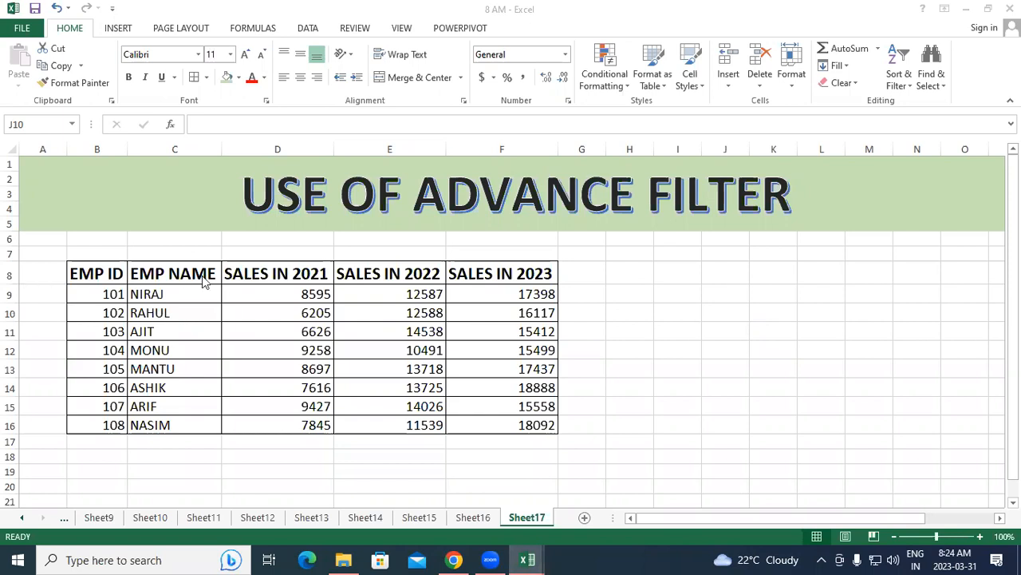
Copy the table's header row B8:F8 and paste it below the table, starting at cell B19
{"action": "left_click", "coordinate": [110, 273]}
{"action": "mouse_move", "coordinate": [109, 273]}
{"action": "left_mouse_down"}
{"action": "mouse_move", "coordinate": [402, 258]}
{"action": "mouse_move", "coordinate": [506, 265]}
{"action": "left_mouse_up"}
{"action": "key", "text": "ctrl+c"}
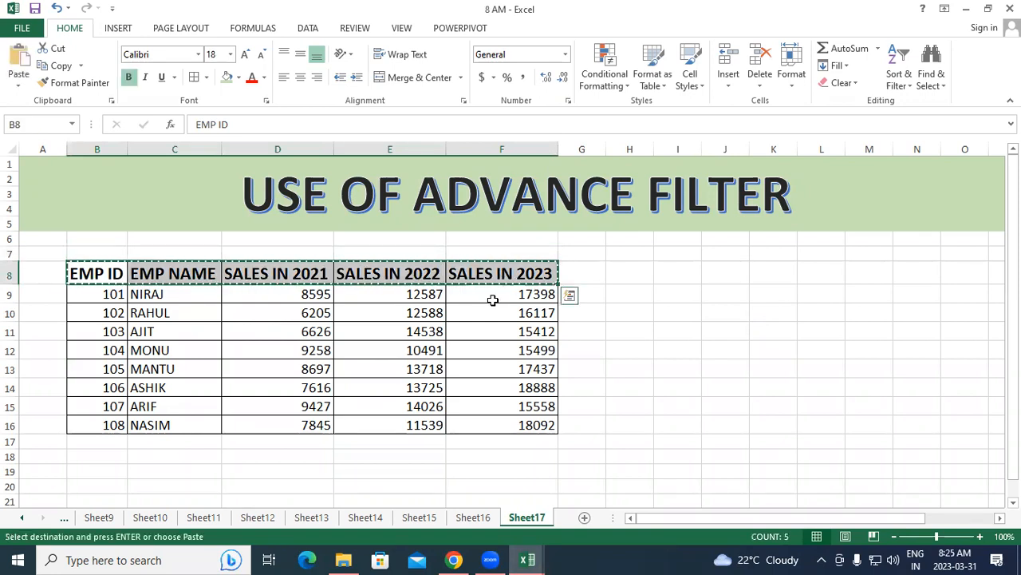
{"action": "scroll", "coordinate": [483, 304], "scroll_direction": "down", "scroll_amount": 3}
{"action": "left_click", "coordinate": [91, 348]}
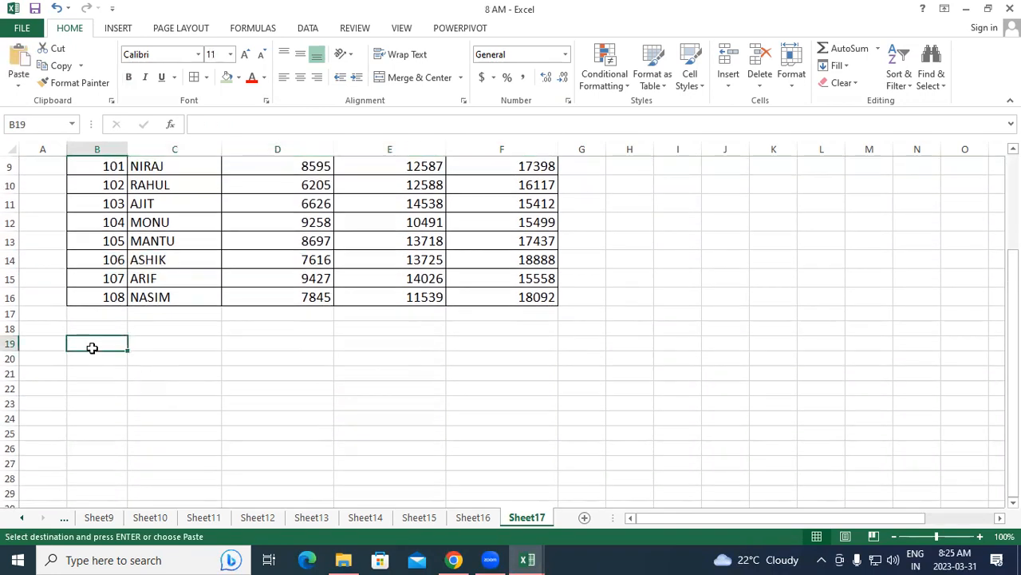
{"action": "key", "text": "ctrl+v"}
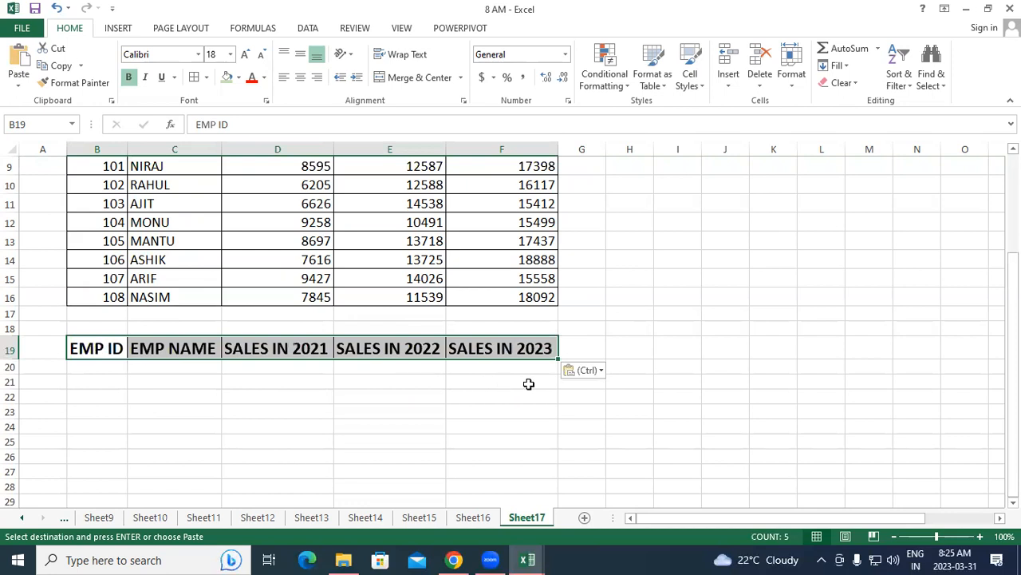
{"action": "scroll", "coordinate": [526, 396], "scroll_direction": "up", "scroll_amount": 3}
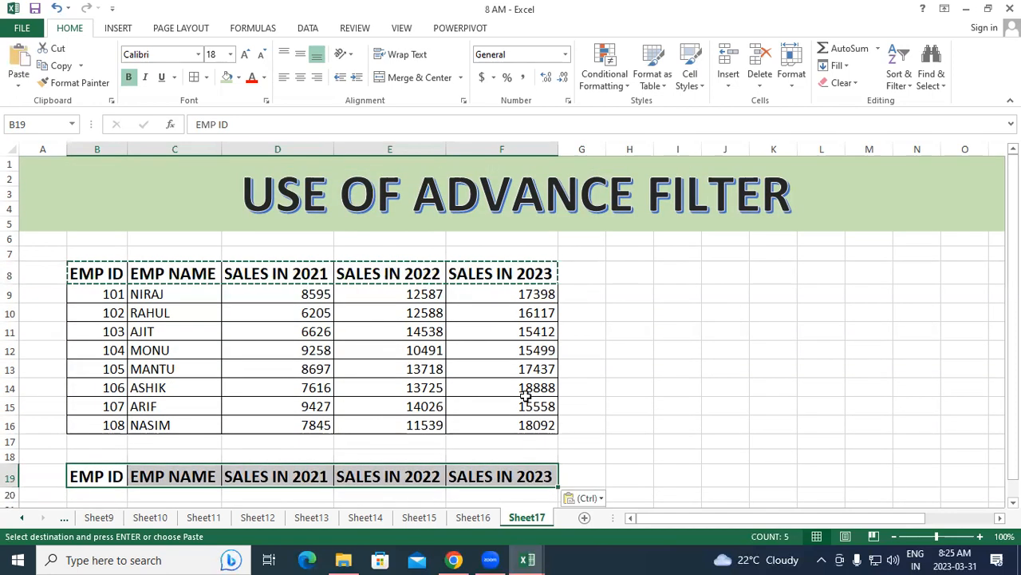
{"action": "left_click", "coordinate": [794, 316]}
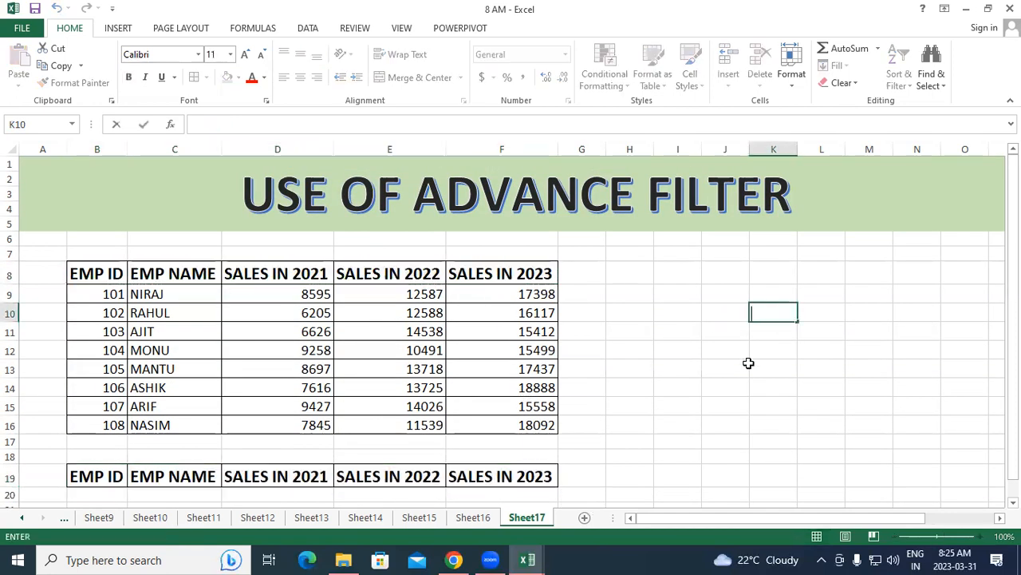
Enter the filter criterion ="101" in cell B20, under the copied EMP ID header
{"action": "scroll", "coordinate": [420, 385], "scroll_direction": "down", "scroll_amount": 3}
{"action": "scroll", "coordinate": [298, 415], "scroll_direction": "up", "scroll_amount": 3}
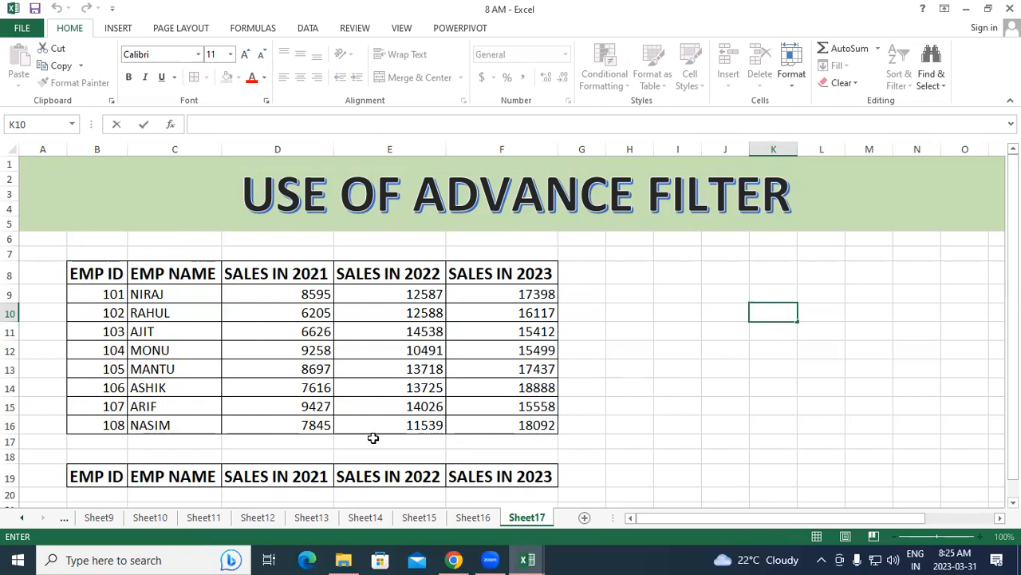
{"action": "scroll", "coordinate": [280, 404], "scroll_direction": "down", "scroll_amount": 5}
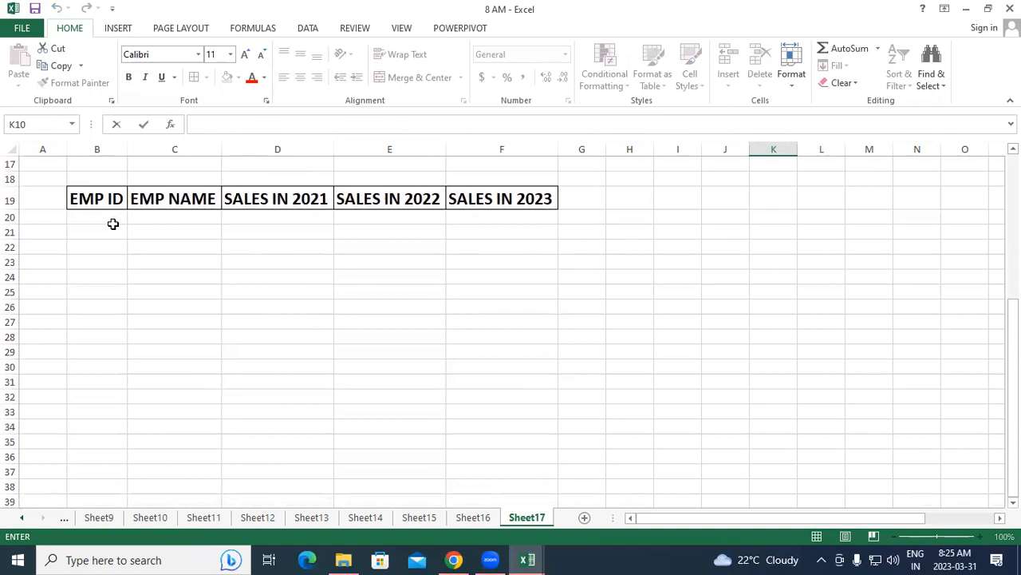
{"action": "left_click", "coordinate": [119, 218]}
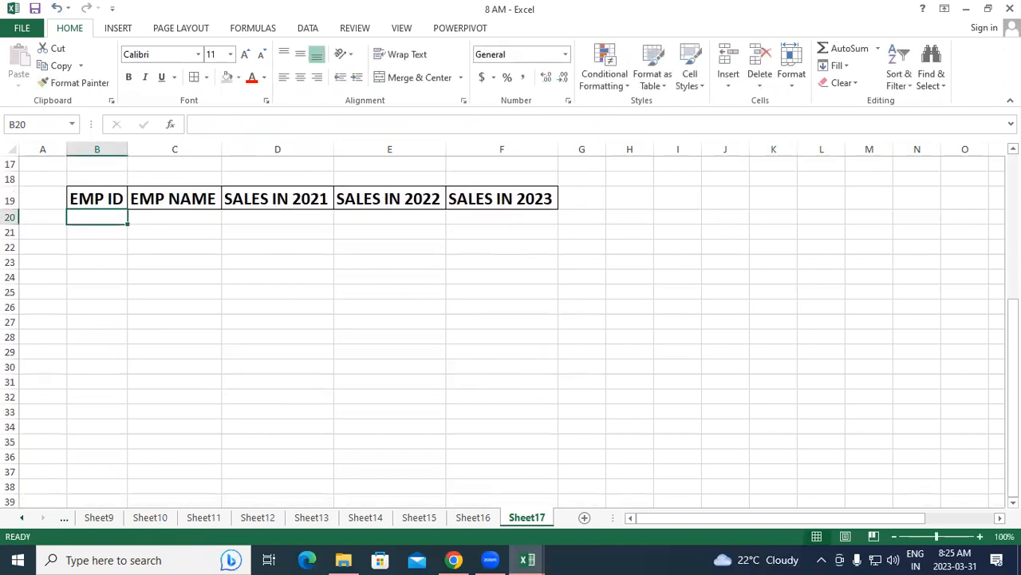
{"action": "type", "text": "="}
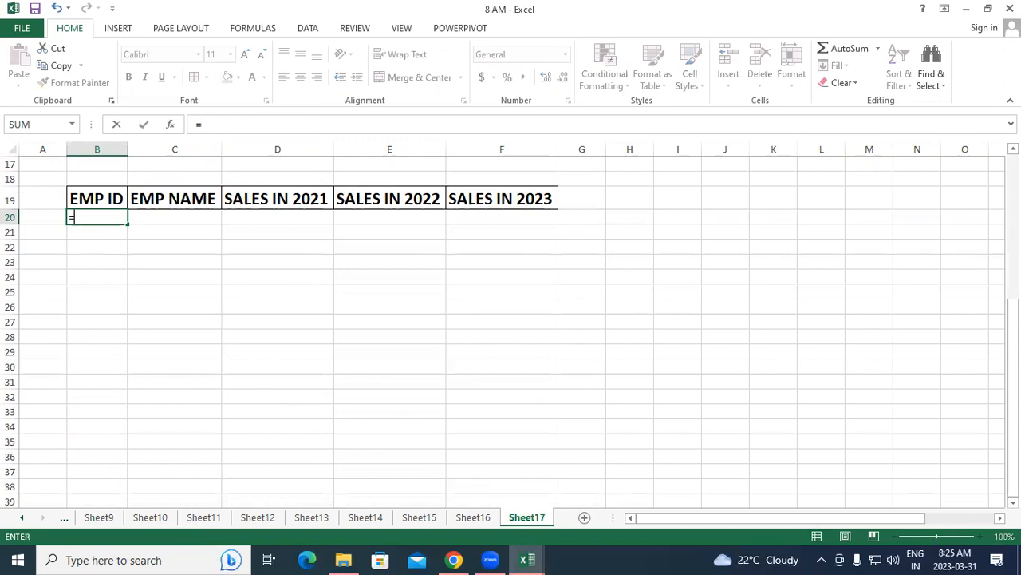
{"action": "type", "text": "\"101"}
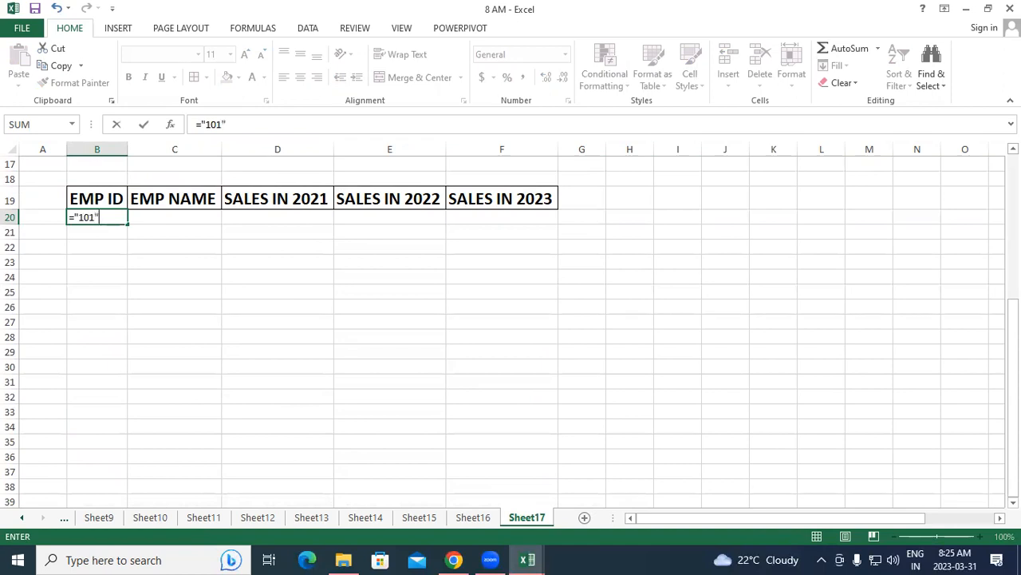
{"action": "key", "text": "Return"}
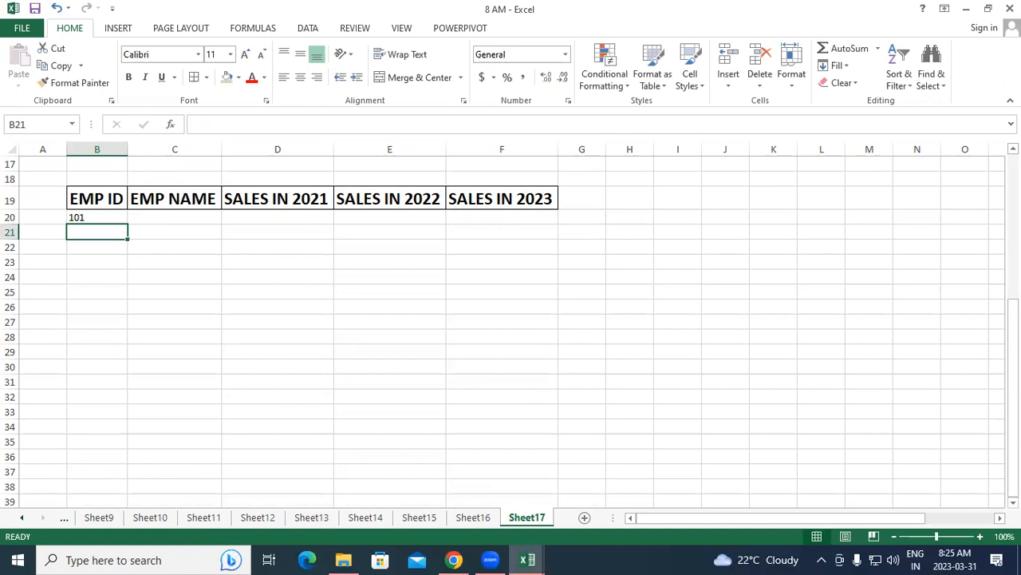
{"action": "left_click", "coordinate": [96, 217]}
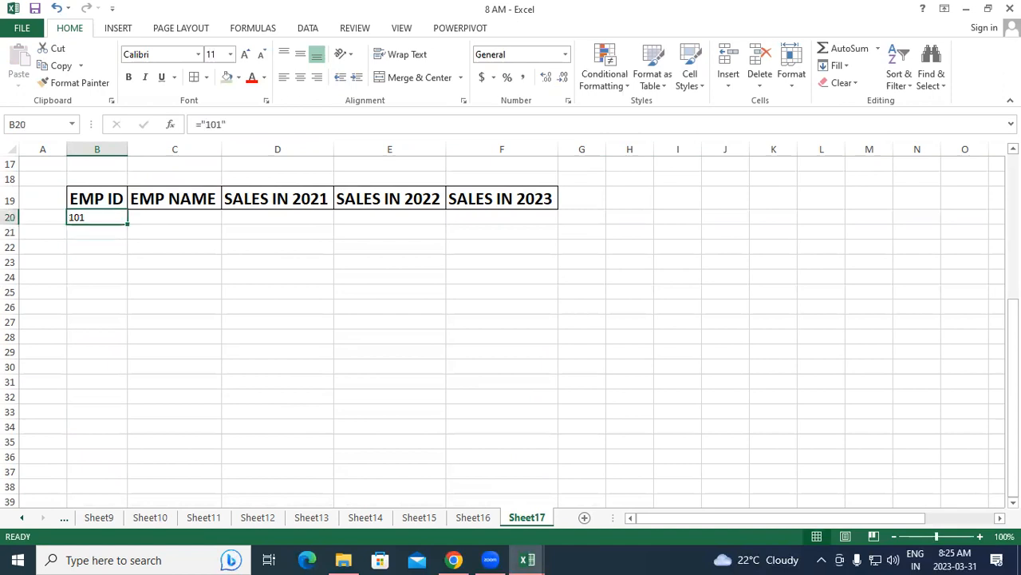
{"action": "type", "text": "=\""}
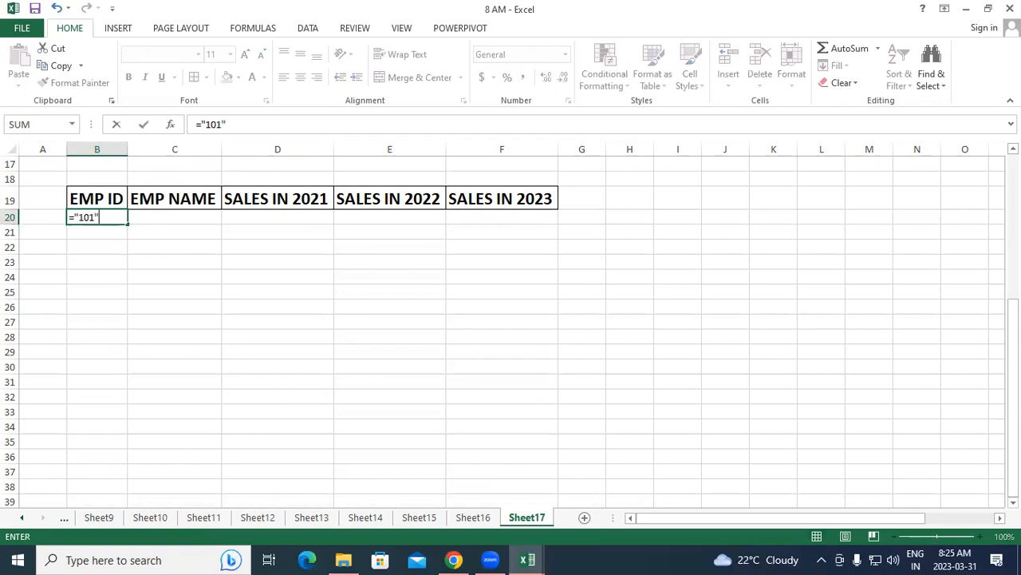
{"action": "key", "text": "Return"}
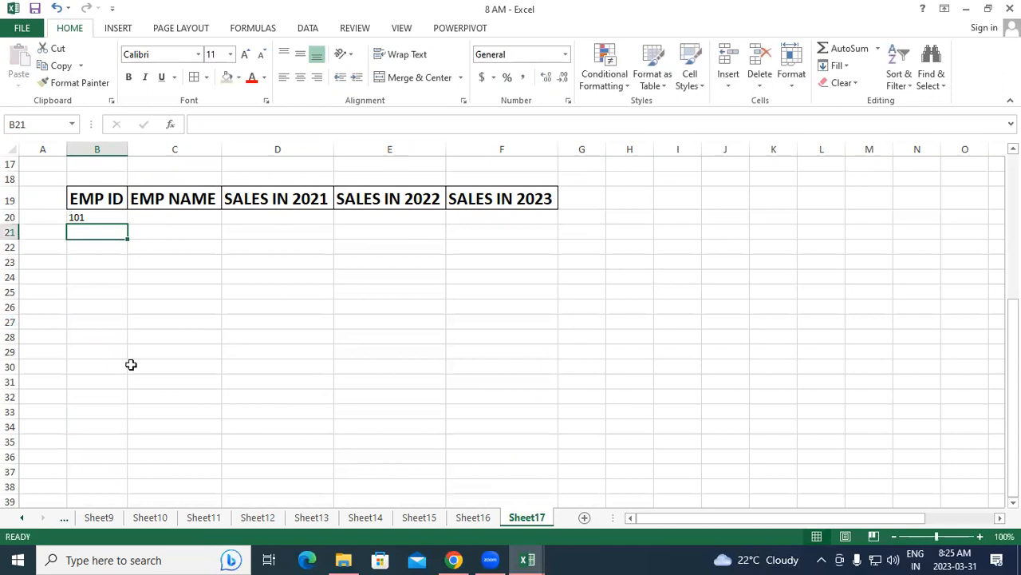
Increase the font size of the EMP ID criterion in cell B20
{"action": "left_click", "coordinate": [93, 215]}
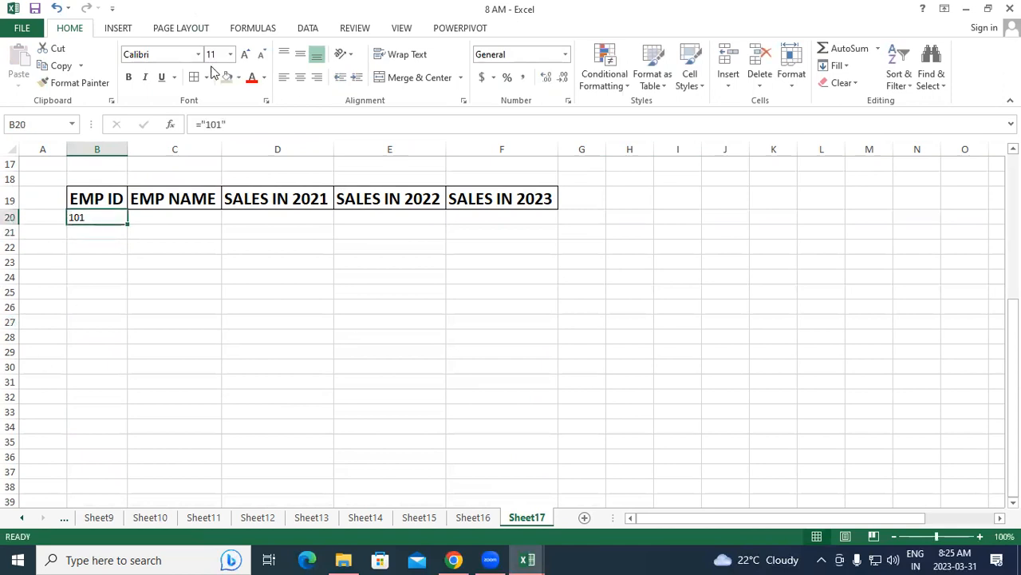
{"action": "left_click", "coordinate": [245, 53]}
{"action": "left_click", "coordinate": [245, 53]}
{"action": "left_click", "coordinate": [308, 292]}
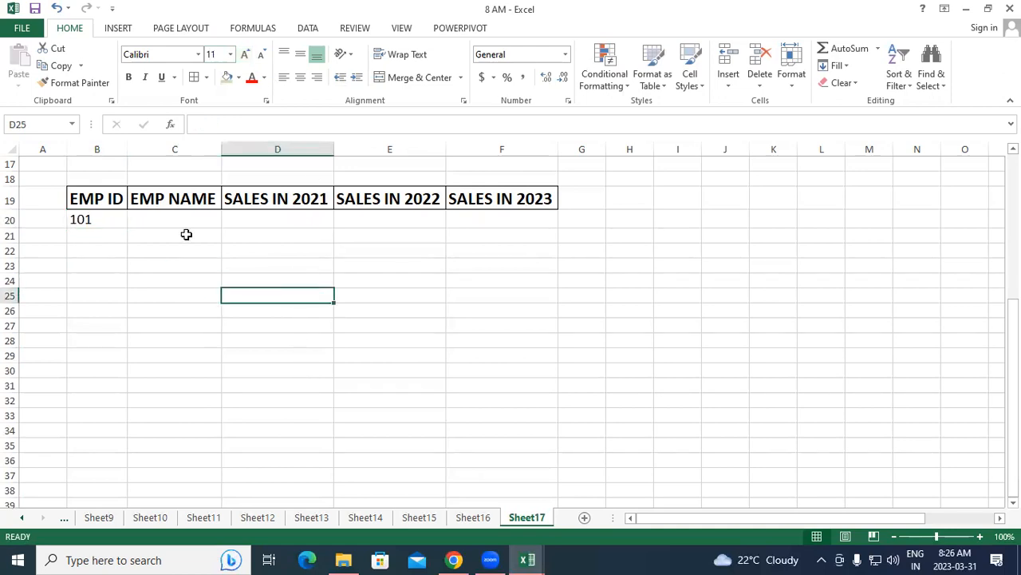
Start an Advanced Filter in place with the sales table B8:F16, including its headers, as the list range
{"action": "left_click", "coordinate": [314, 30]}
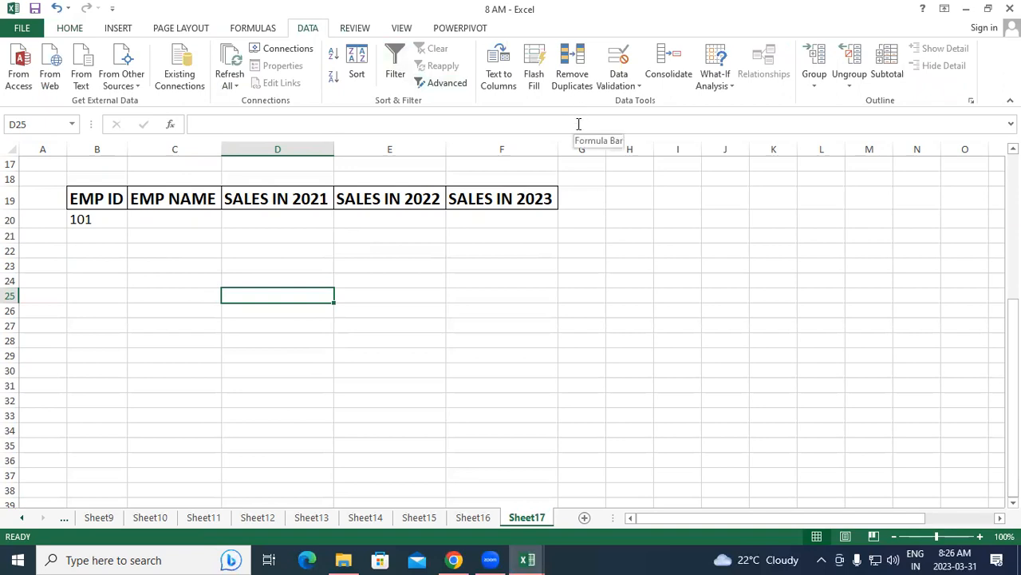
{"action": "left_click", "coordinate": [437, 85]}
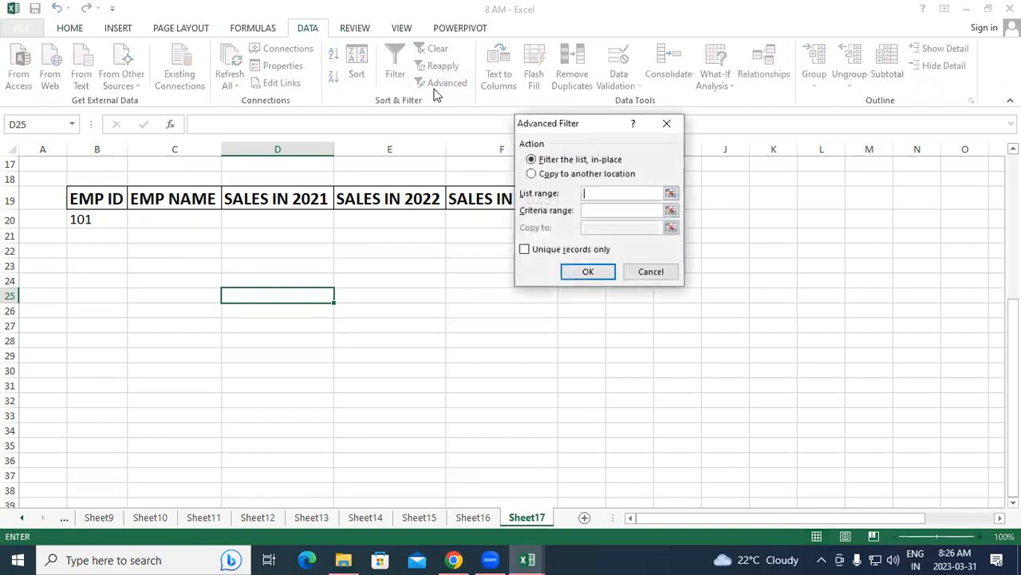
{"action": "left_click_drag", "start_coordinate": [584, 128], "coordinate": [696, 133]}
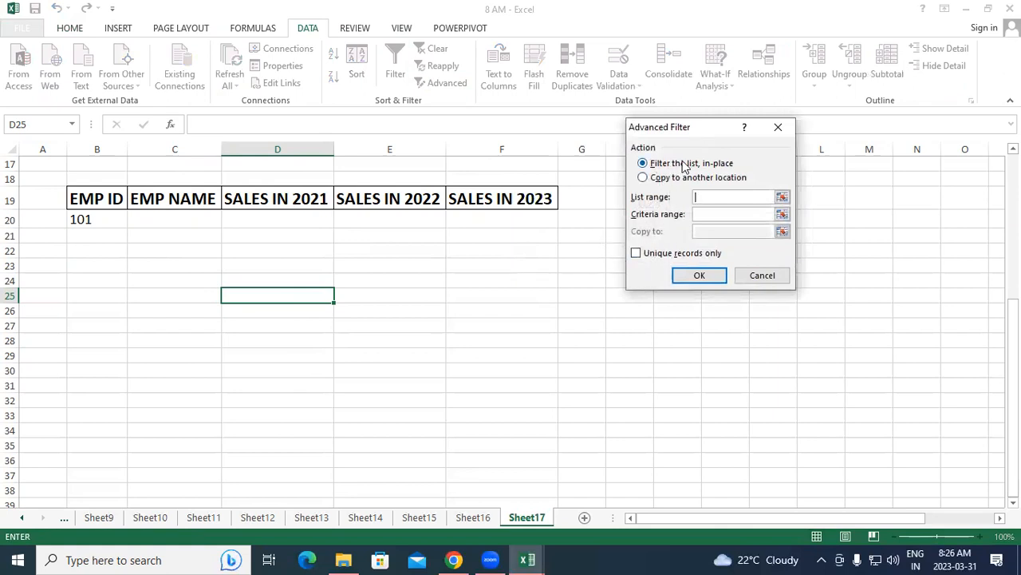
{"action": "scroll", "coordinate": [470, 296], "scroll_direction": "up", "scroll_amount": 5}
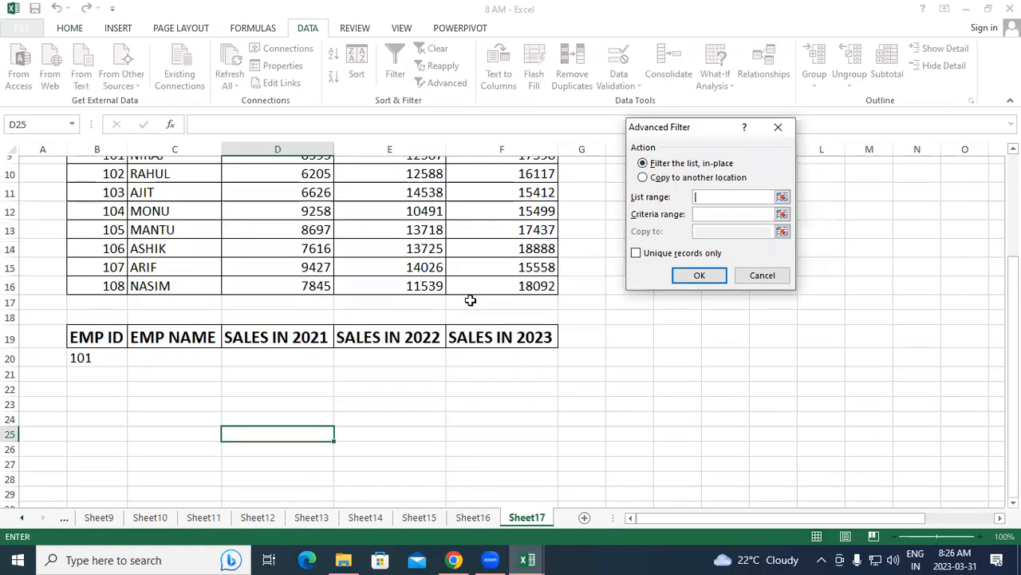
{"action": "left_click_drag", "start_coordinate": [93, 272], "coordinate": [501, 421]}
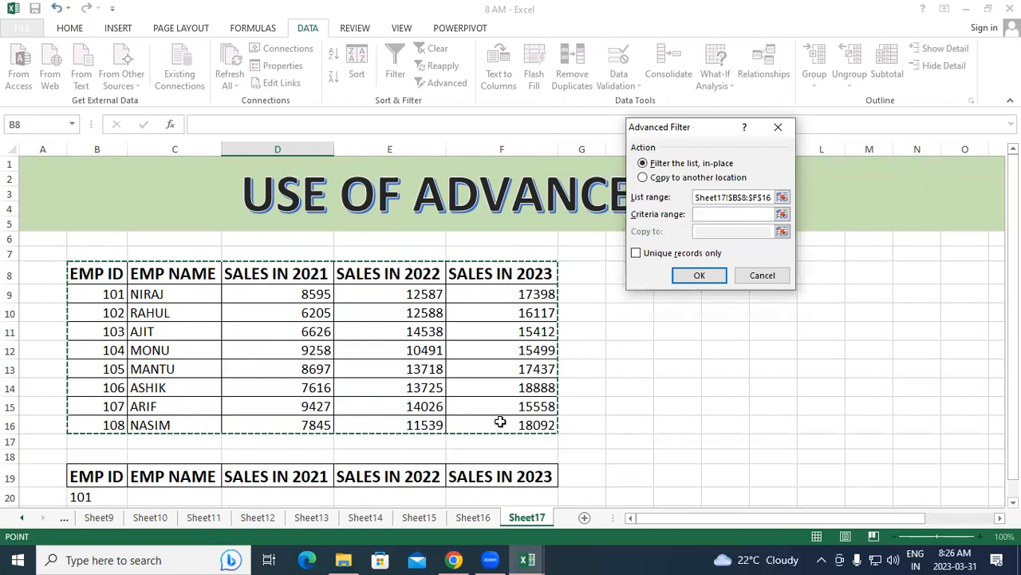
Set the criteria range to B19:F20, restrict the result to unique records only, and apply the in-place filter
{"action": "left_click", "coordinate": [724, 214]}
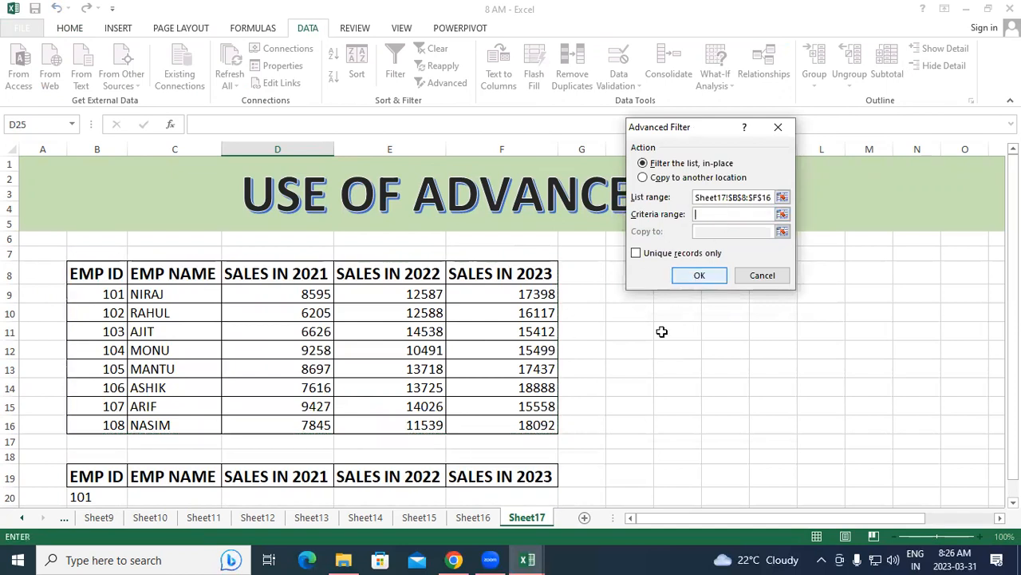
{"action": "scroll", "coordinate": [520, 431], "scroll_direction": "down", "scroll_amount": 3}
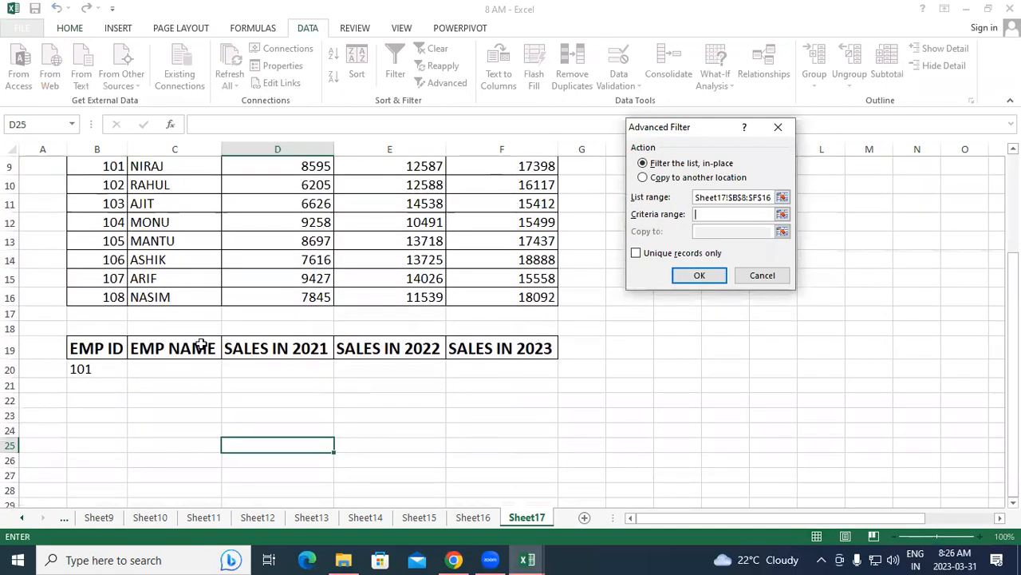
{"action": "left_click_drag", "start_coordinate": [92, 352], "coordinate": [479, 361]}
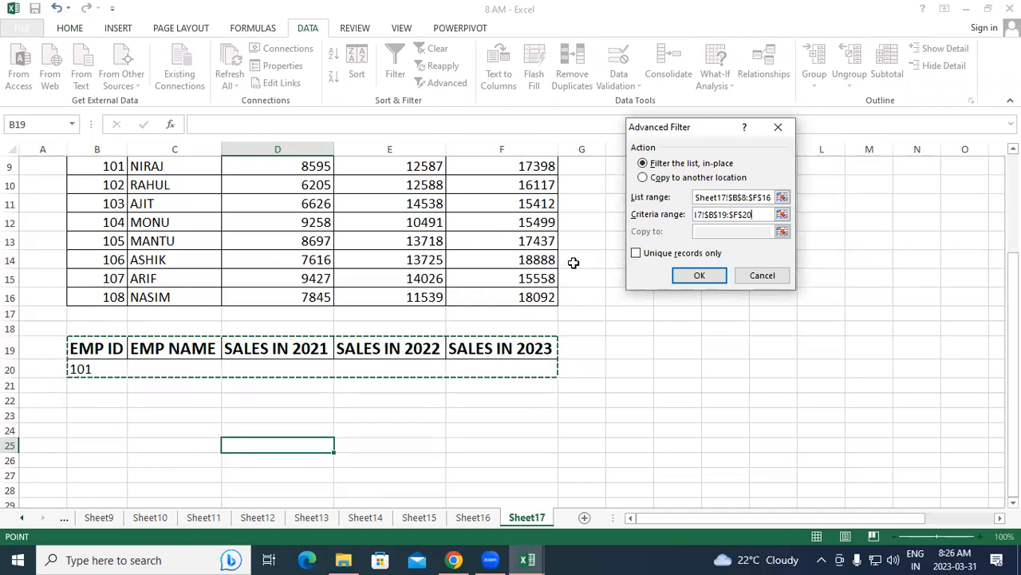
{"action": "left_click", "coordinate": [636, 254]}
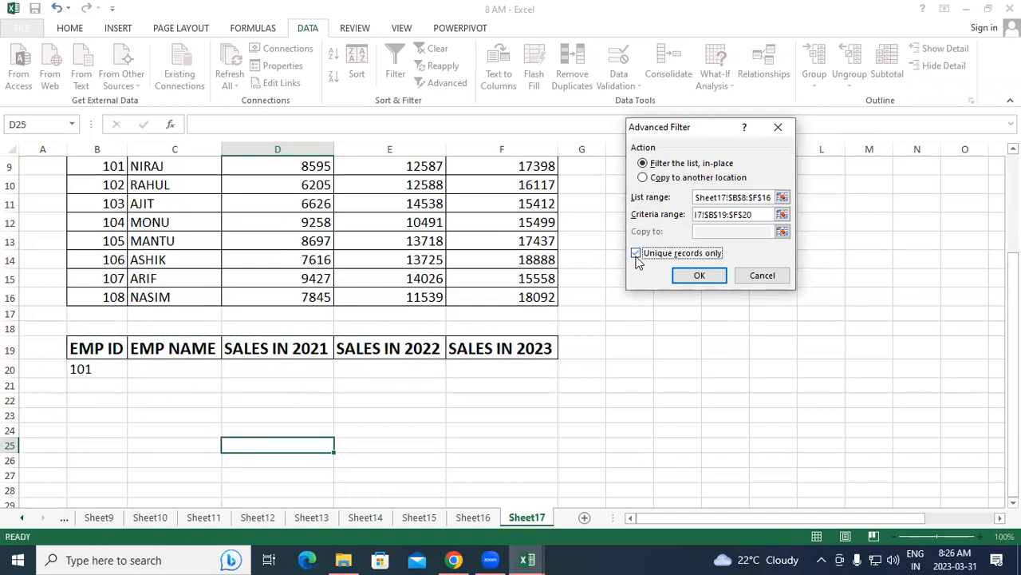
{"action": "left_click", "coordinate": [697, 274]}
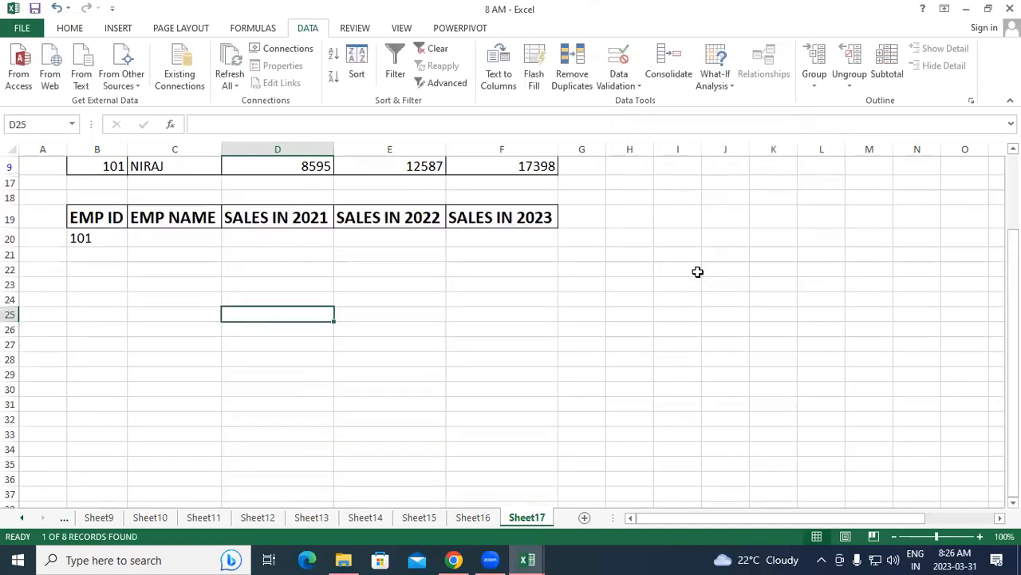
Undo the in-place filter on the sales table
{"action": "scroll", "coordinate": [632, 438], "scroll_direction": "up", "scroll_amount": 3}
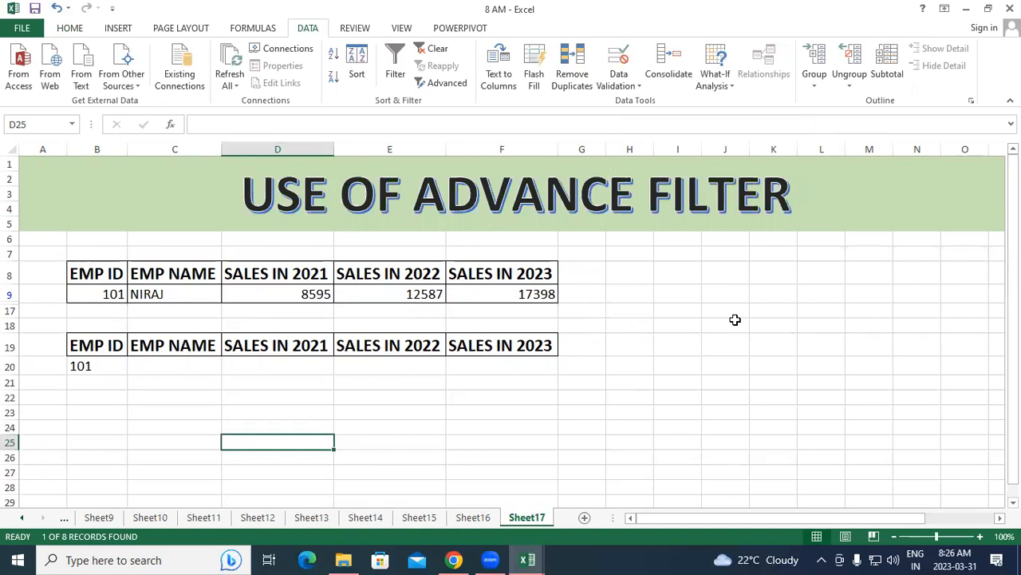
{"action": "key", "text": "ctrl+z"}
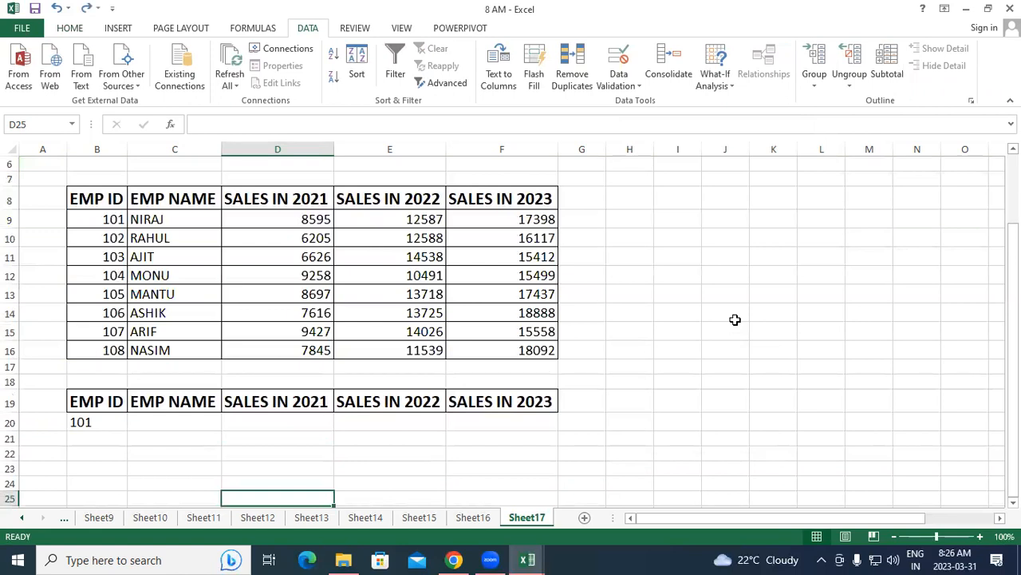
Set up an Advanced Filter that copies to another location, with list range B8:F16 and criteria range B19:F20
{"action": "left_click", "coordinate": [446, 80]}
{"action": "left_click", "coordinate": [669, 177]}
{"action": "left_click", "coordinate": [714, 196]}
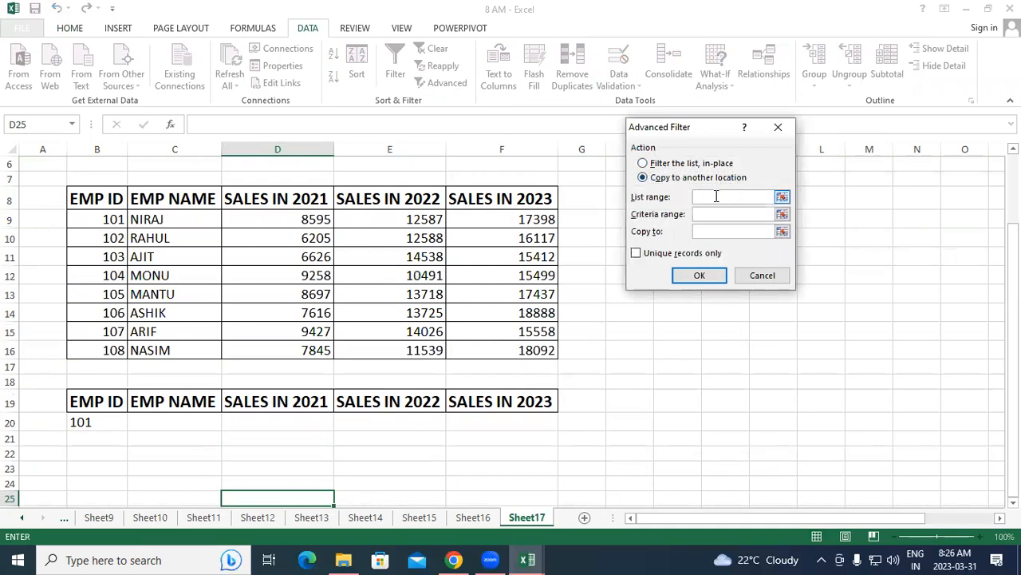
{"action": "left_click_drag", "start_coordinate": [112, 199], "coordinate": [529, 352]}
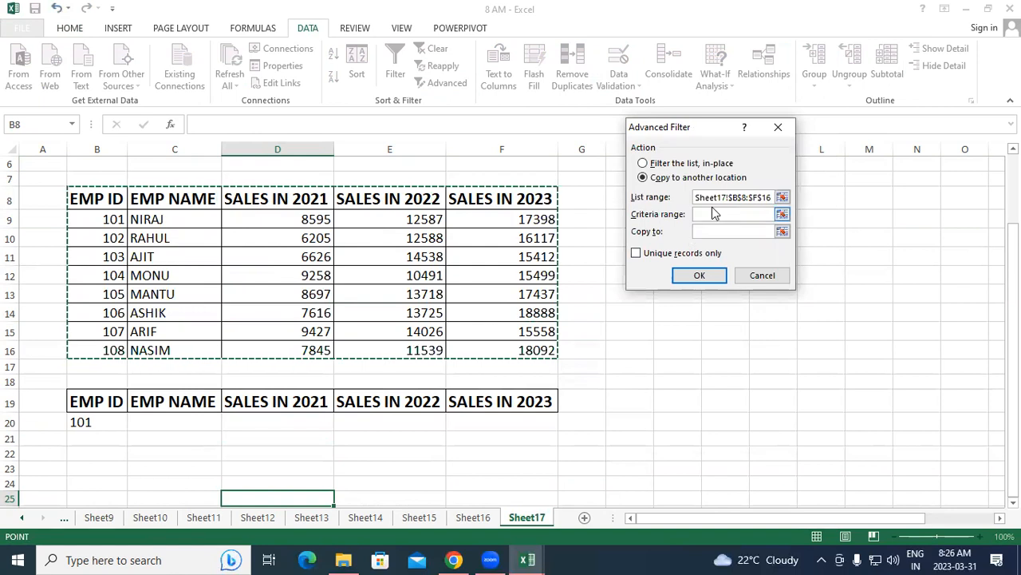
{"action": "left_click_drag", "start_coordinate": [101, 402], "coordinate": [481, 424]}
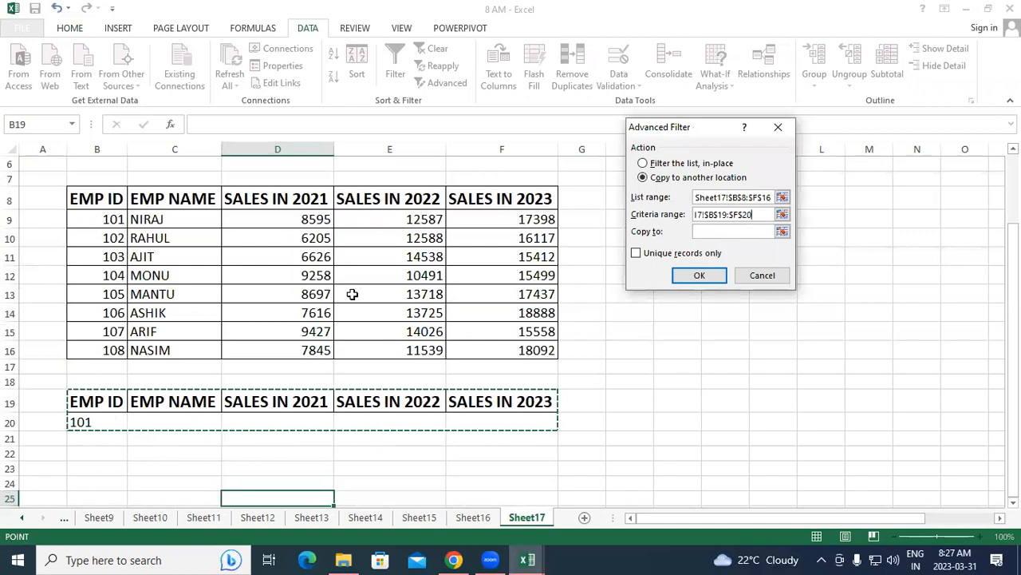
Set cell B24 as the copy destination, restrict the result to unique records only, and run the filter
{"action": "left_click", "coordinate": [721, 230]}
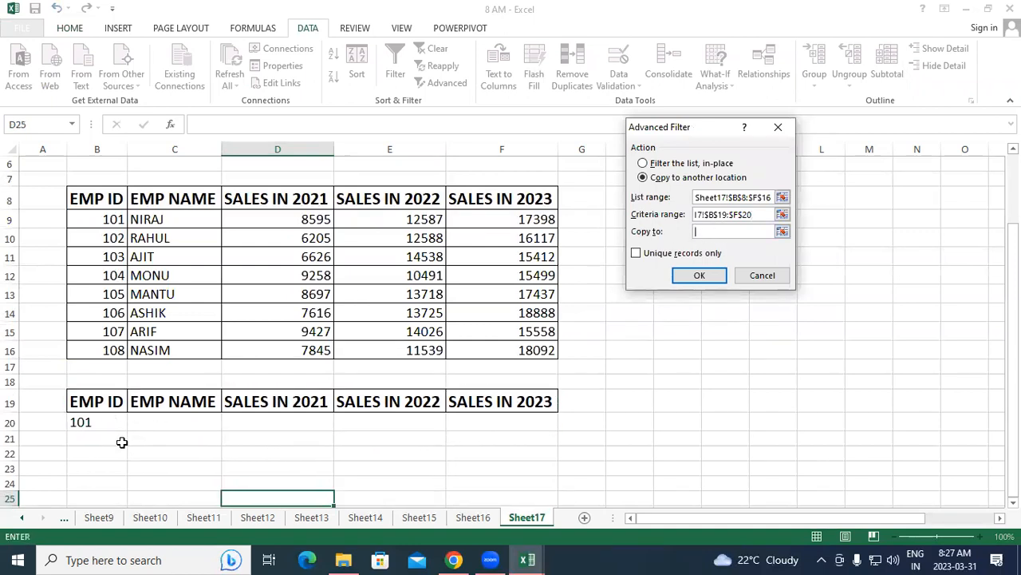
{"action": "left_click", "coordinate": [108, 482]}
{"action": "left_click", "coordinate": [637, 253]}
{"action": "left_click", "coordinate": [682, 279]}
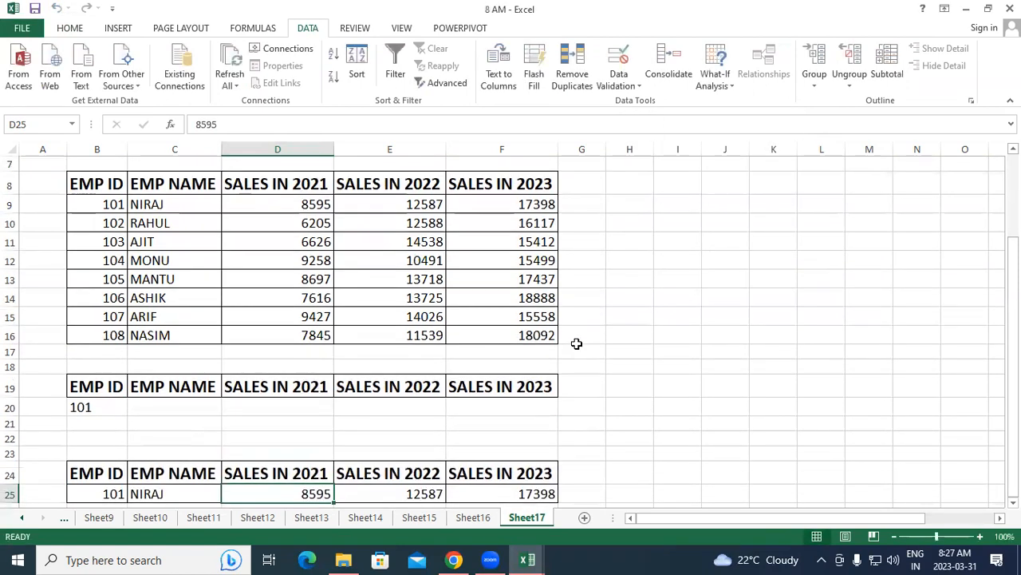
{"action": "scroll", "coordinate": [576, 343], "scroll_direction": "down", "scroll_amount": 3}
{"action": "scroll", "coordinate": [576, 343], "scroll_direction": "up", "scroll_amount": 4}
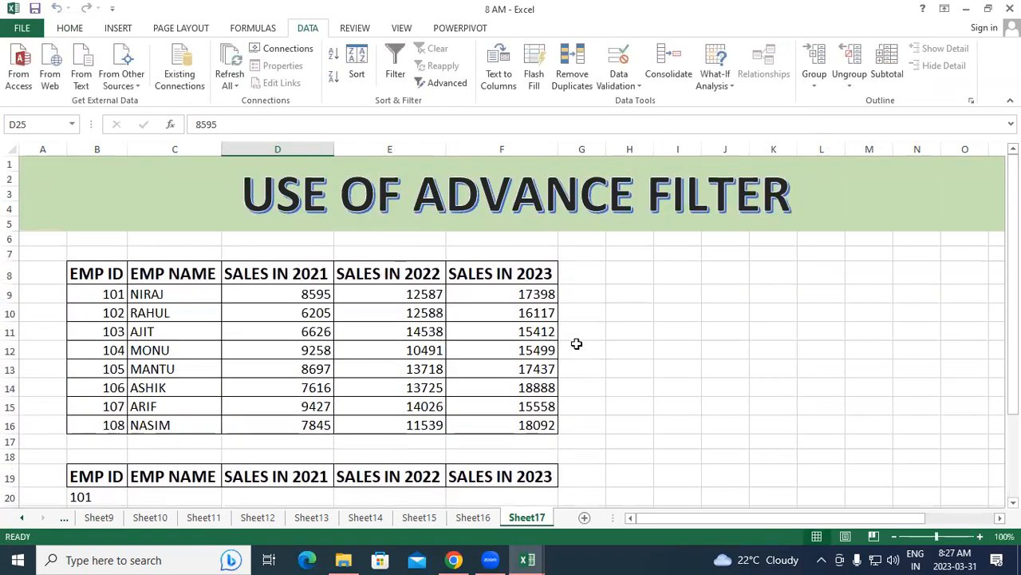
{"action": "scroll", "coordinate": [576, 343], "scroll_direction": "down", "scroll_amount": 3}
{"action": "scroll", "coordinate": [577, 343], "scroll_direction": "down", "scroll_amount": 2}
{"action": "scroll", "coordinate": [576, 343], "scroll_direction": "up", "scroll_amount": 5}
{"action": "scroll", "coordinate": [544, 407], "scroll_direction": "down", "scroll_amount": 3}
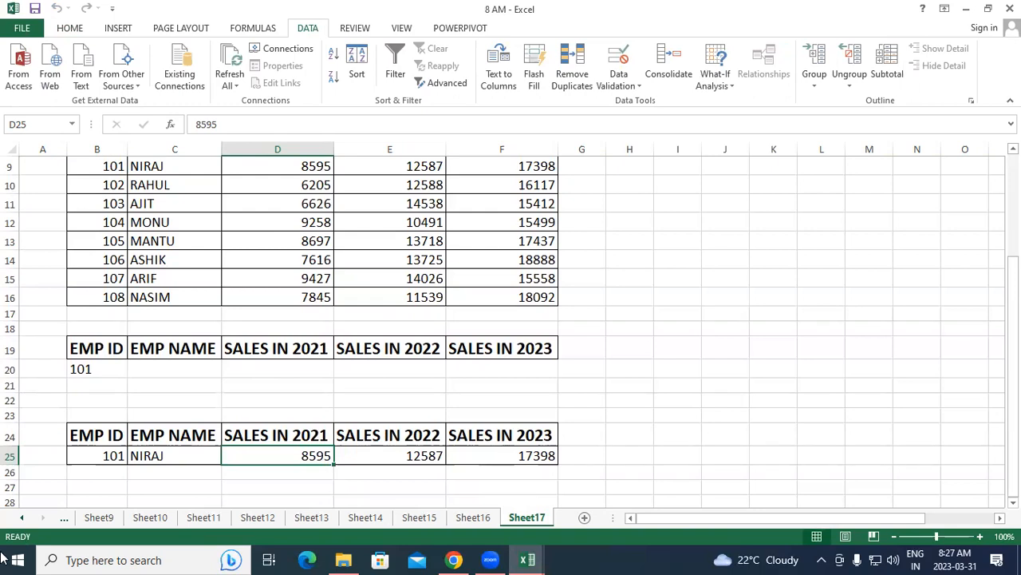
Clear all contents and formatting from the copied filter result in cells A22:H27
{"action": "left_click_drag", "start_coordinate": [11, 407], "coordinate": [609, 490]}
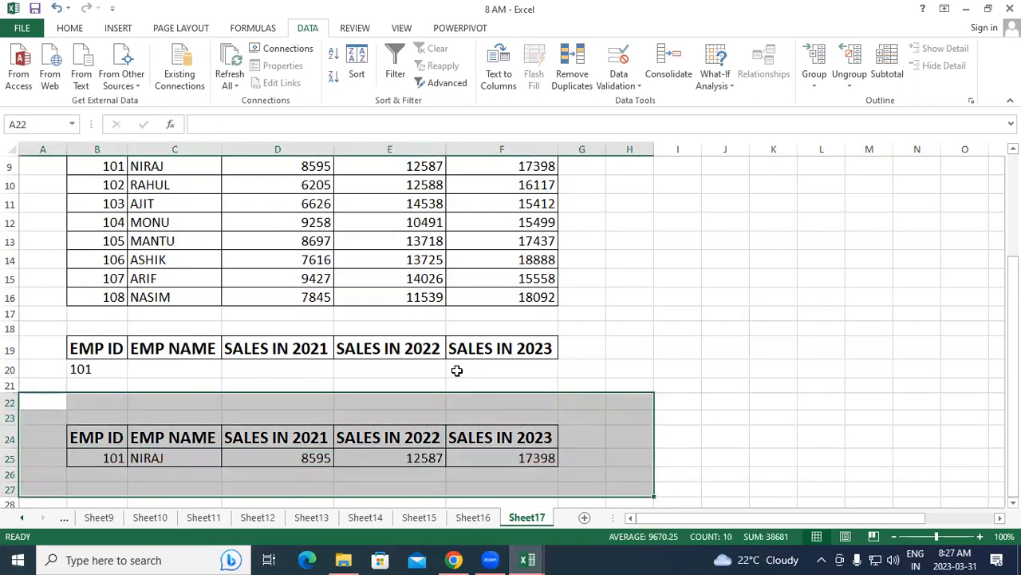
{"action": "left_click", "coordinate": [78, 29]}
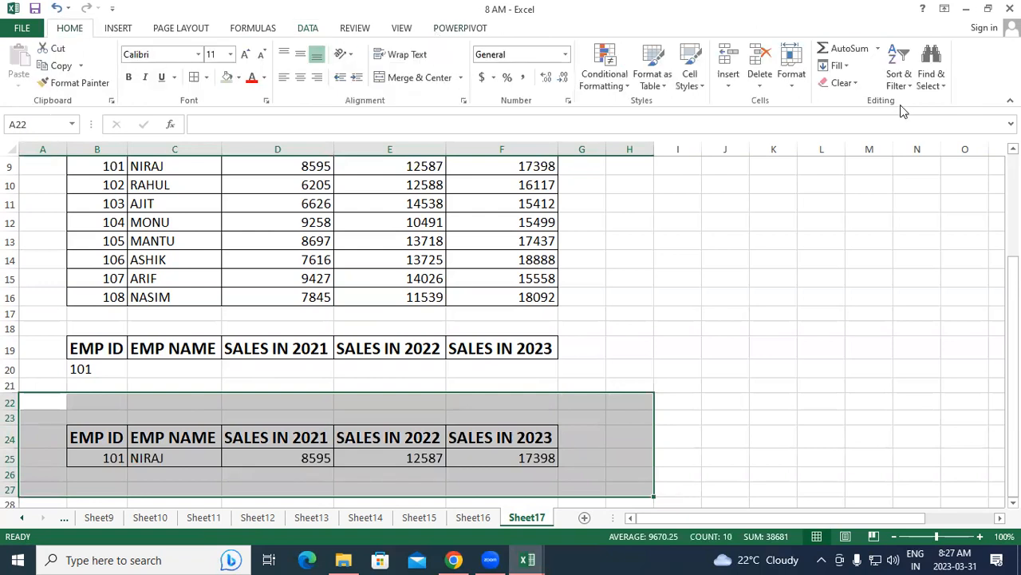
{"action": "left_click", "coordinate": [843, 85]}
{"action": "left_click", "coordinate": [847, 102]}
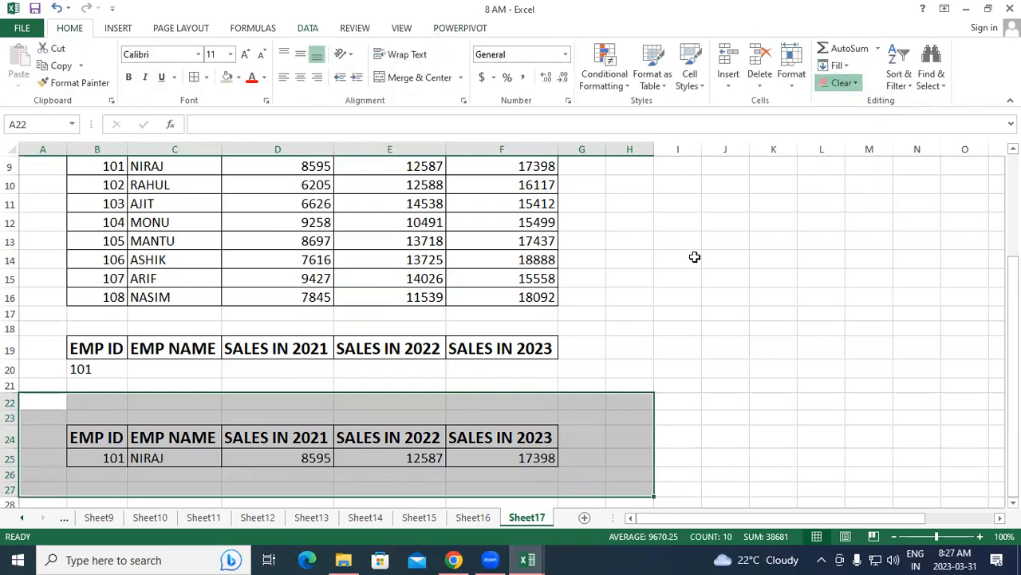
{"action": "left_click", "coordinate": [647, 327]}
Start an in-place Advanced Filter on the sales table with list range B8:F16
{"action": "scroll", "coordinate": [650, 367], "scroll_direction": "up", "scroll_amount": 3}
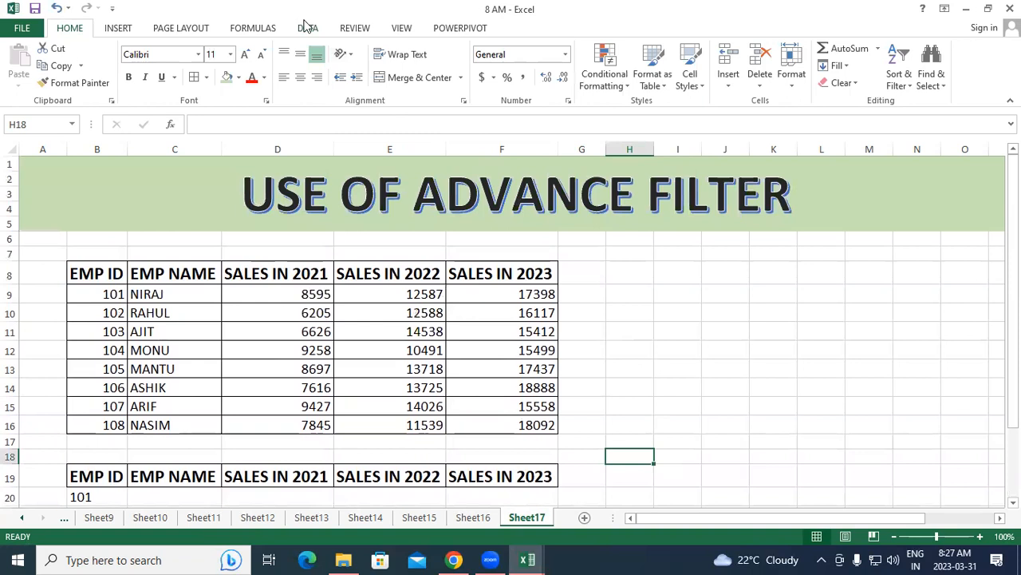
{"action": "left_click", "coordinate": [307, 28]}
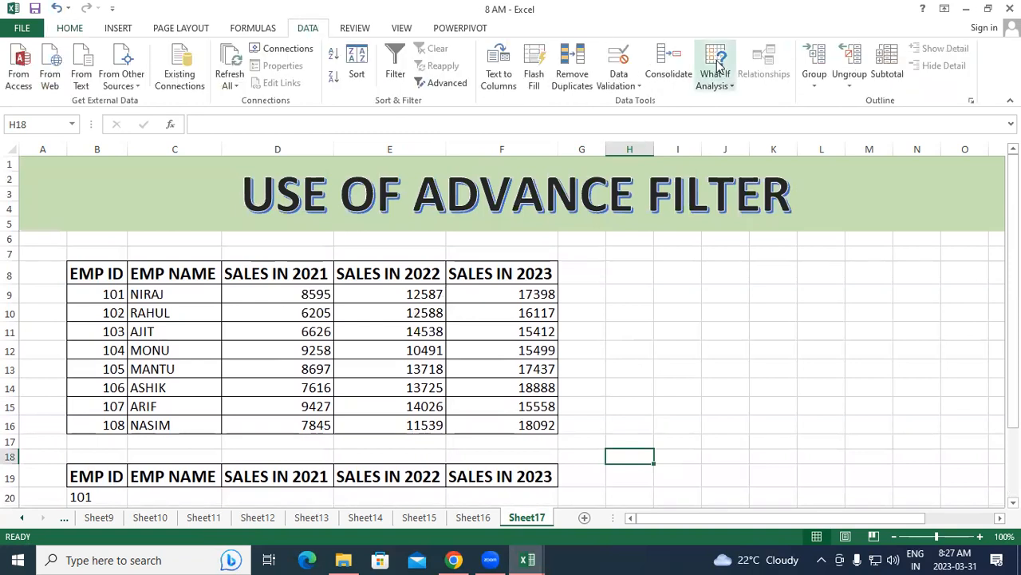
{"action": "left_click", "coordinate": [444, 84]}
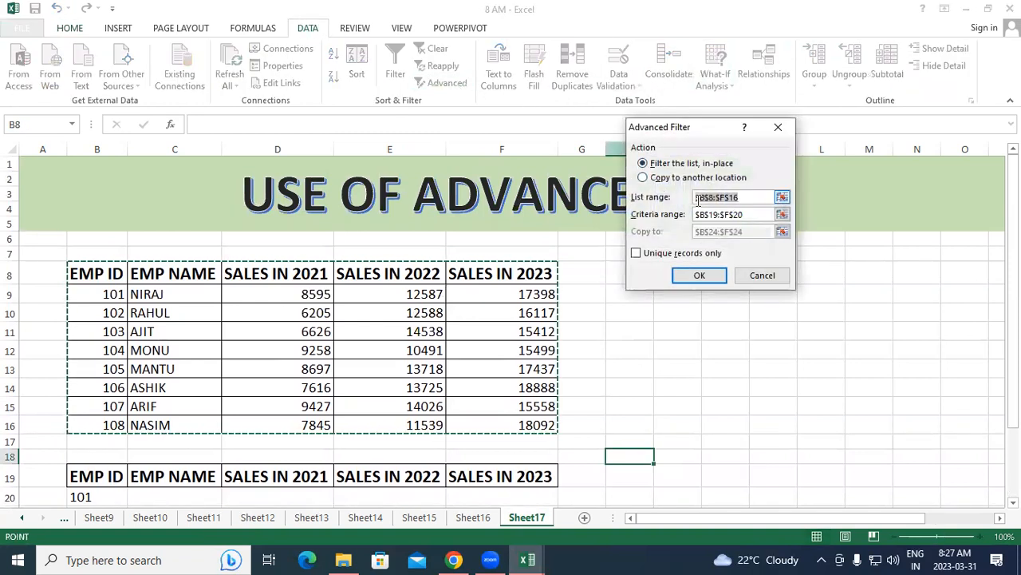
{"action": "left_click_drag", "start_coordinate": [742, 197], "coordinate": [677, 200]}
{"action": "left_click_drag", "start_coordinate": [100, 269], "coordinate": [515, 414]}
Use B19:F20 as the criteria range, restrict the in-place filter to unique records only, and apply it
{"action": "left_click_drag", "start_coordinate": [744, 215], "coordinate": [680, 223]}
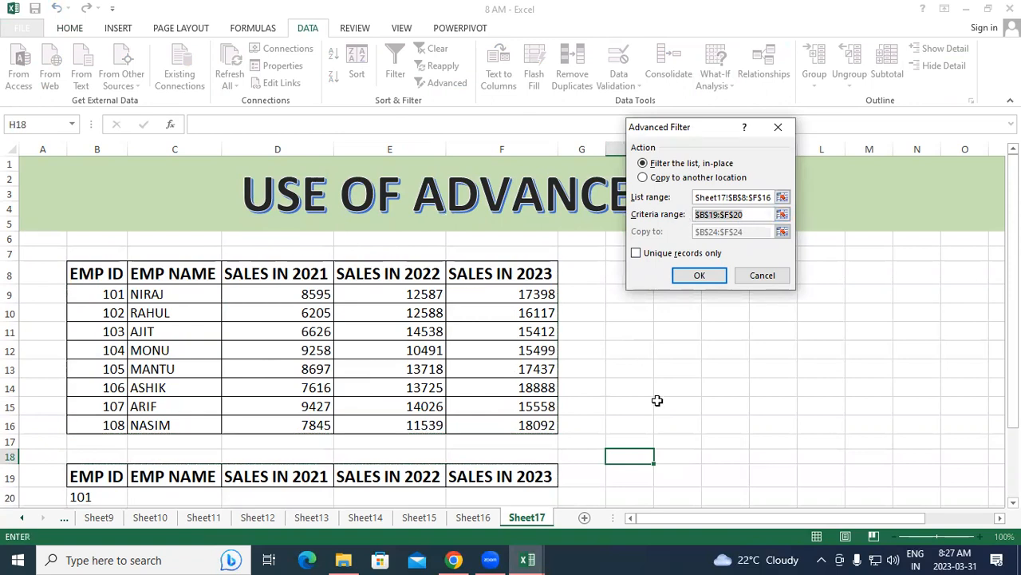
{"action": "scroll", "coordinate": [429, 395], "scroll_direction": "down", "scroll_amount": 3}
{"action": "left_click_drag", "start_coordinate": [112, 358], "coordinate": [512, 368]}
{"action": "left_click", "coordinate": [636, 253]}
{"action": "key", "text": "Return"}
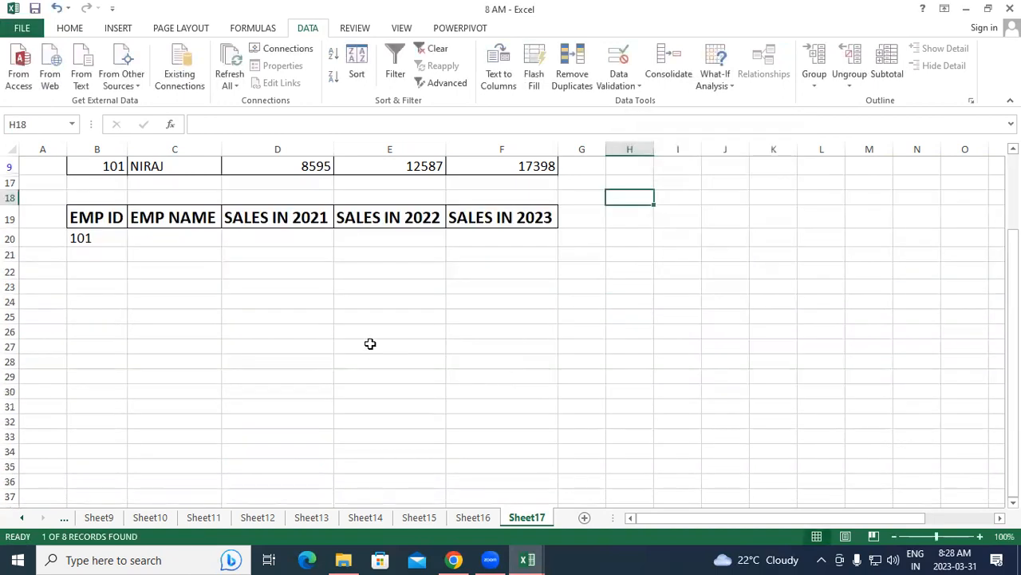
Undo the in-place filter so all rows of the sales table show
{"action": "scroll", "coordinate": [367, 340], "scroll_direction": "up", "scroll_amount": 3}
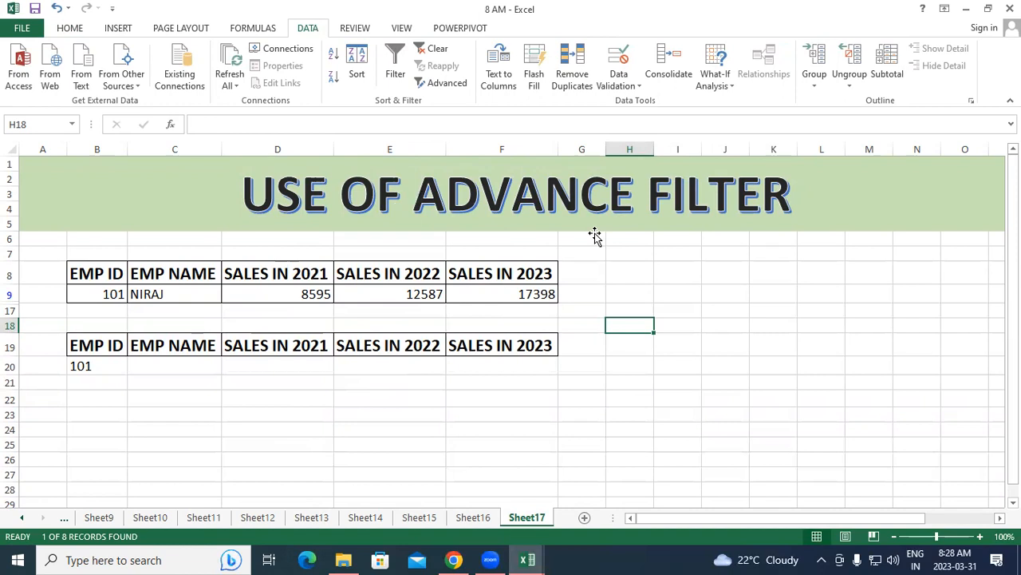
{"action": "key", "text": "ctrl+z"}
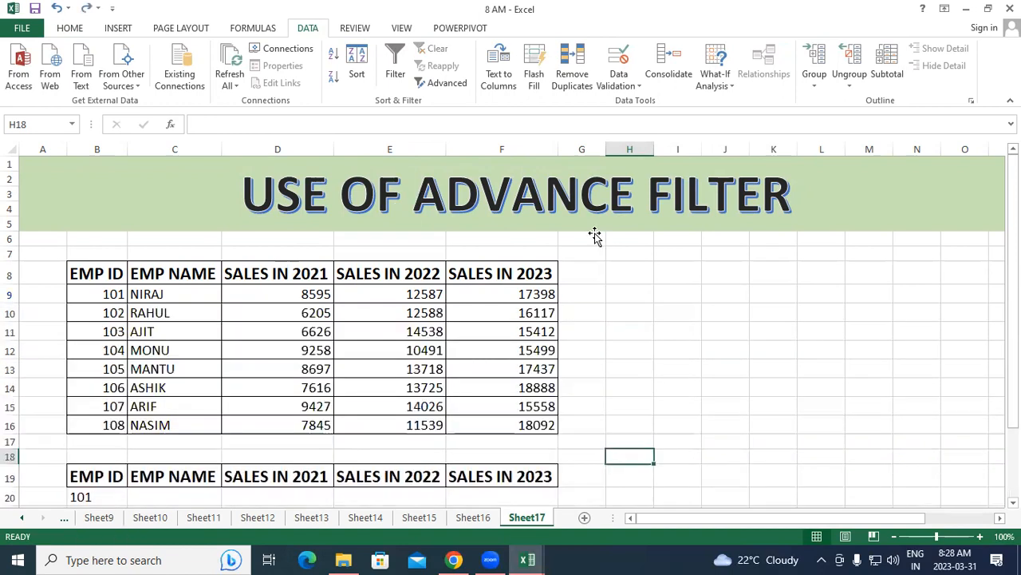
Set up an Advanced Filter that copies to another location, using list range B8:F16 and criteria range B19:F20
{"action": "left_click", "coordinate": [445, 84]}
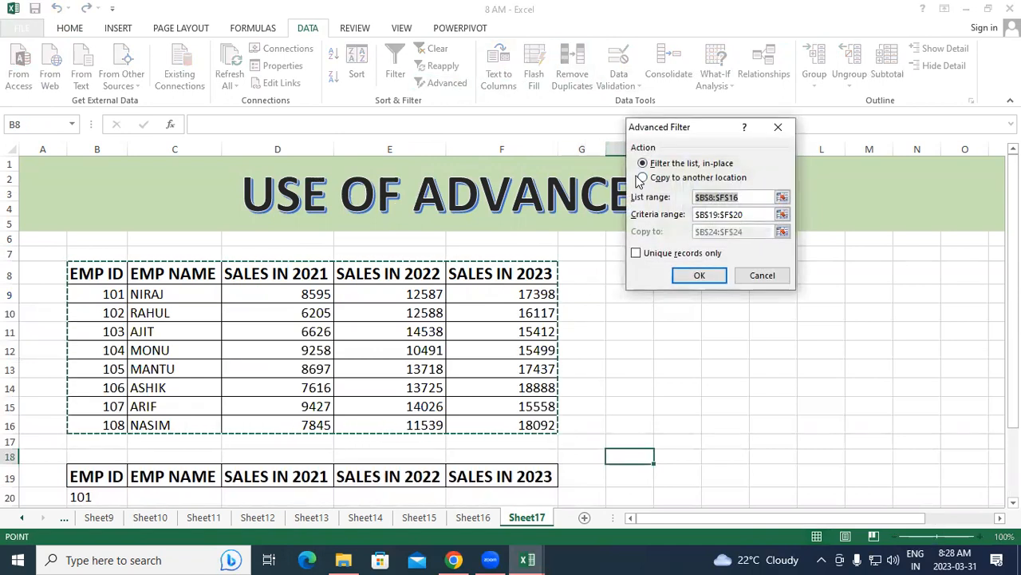
{"action": "left_click", "coordinate": [644, 178]}
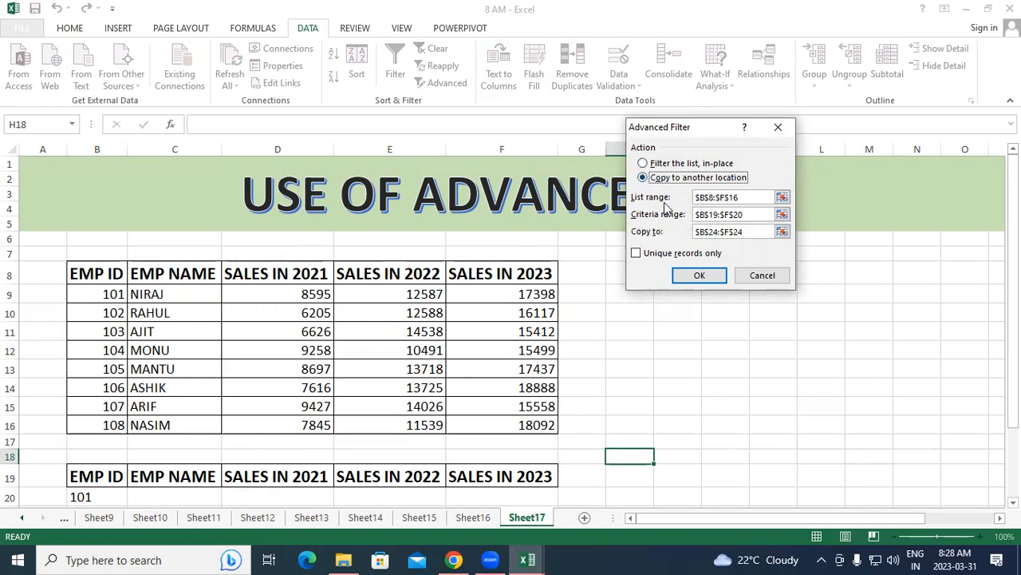
{"action": "left_click_drag", "start_coordinate": [742, 197], "coordinate": [677, 198]}
{"action": "left_click", "coordinate": [135, 273]}
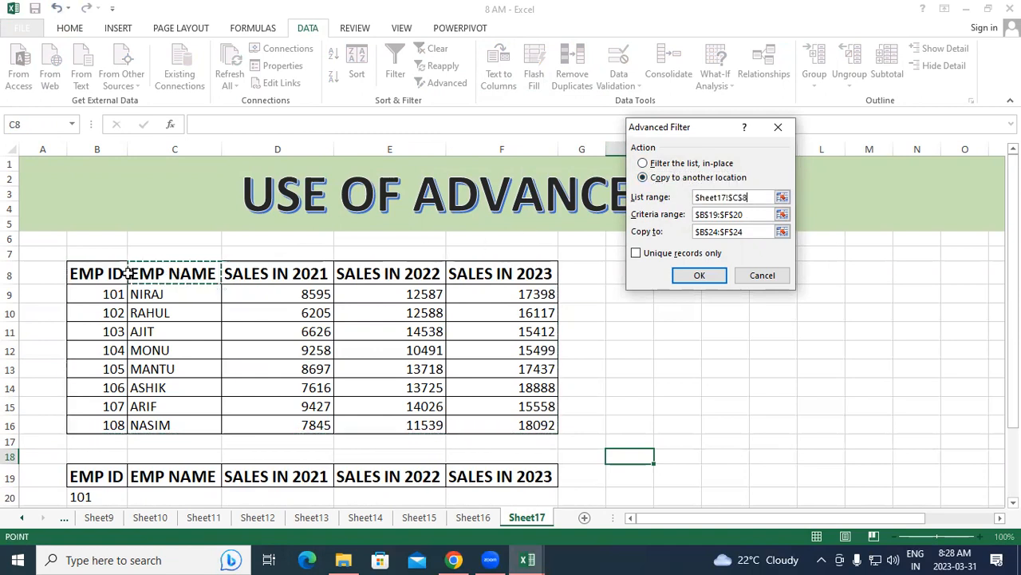
{"action": "left_click_drag", "start_coordinate": [748, 197], "coordinate": [688, 197]}
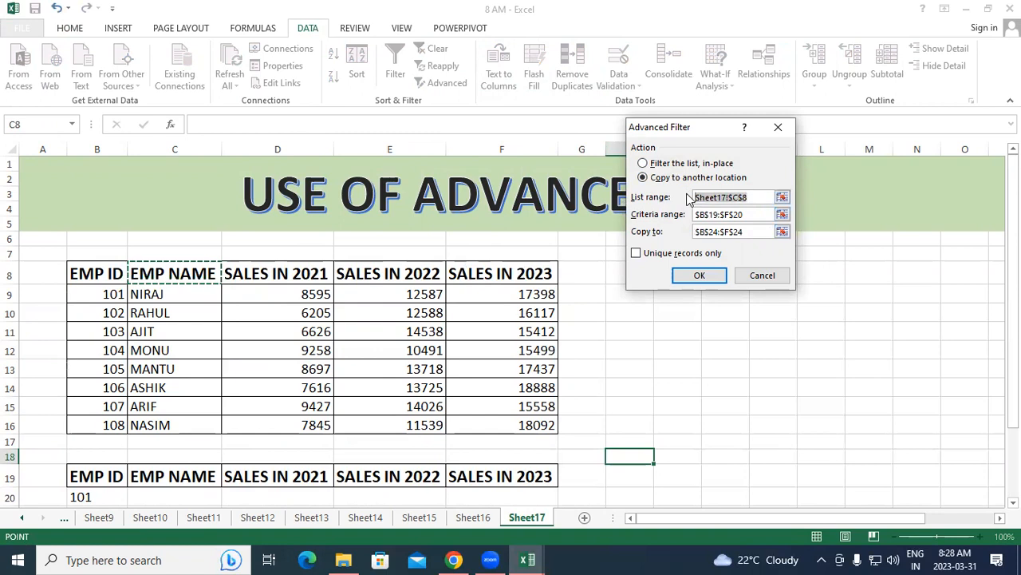
{"action": "left_click_drag", "start_coordinate": [111, 273], "coordinate": [524, 416]}
{"action": "left_click_drag", "start_coordinate": [746, 214], "coordinate": [677, 214]}
{"action": "left_click_drag", "start_coordinate": [119, 474], "coordinate": [494, 500]}
Choose cell B23 as the copy destination, limit the result to unique records only, and run the filter
{"action": "left_click_drag", "start_coordinate": [755, 232], "coordinate": [668, 257]}
{"action": "left_click", "coordinate": [108, 486]}
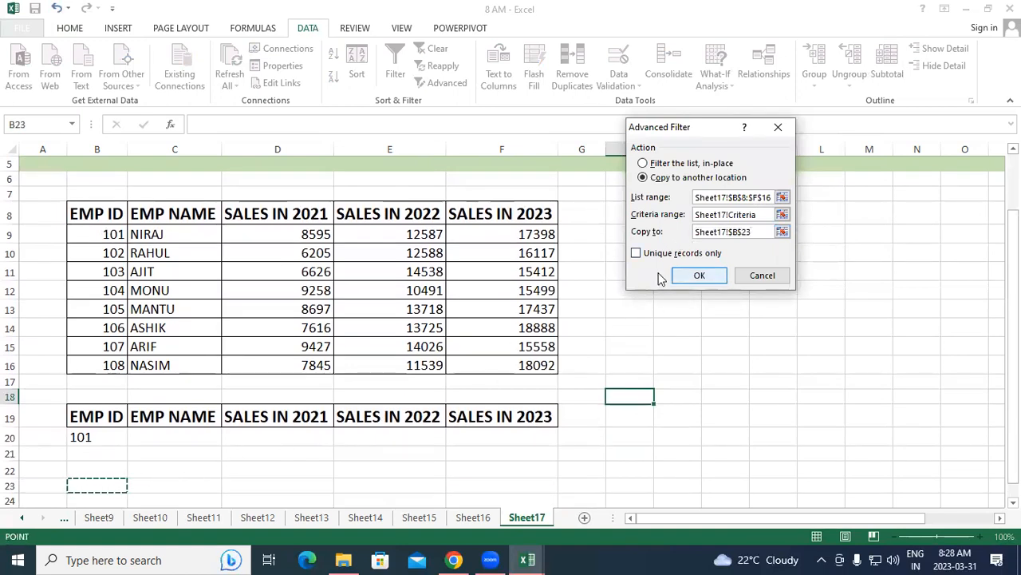
{"action": "left_click", "coordinate": [639, 257]}
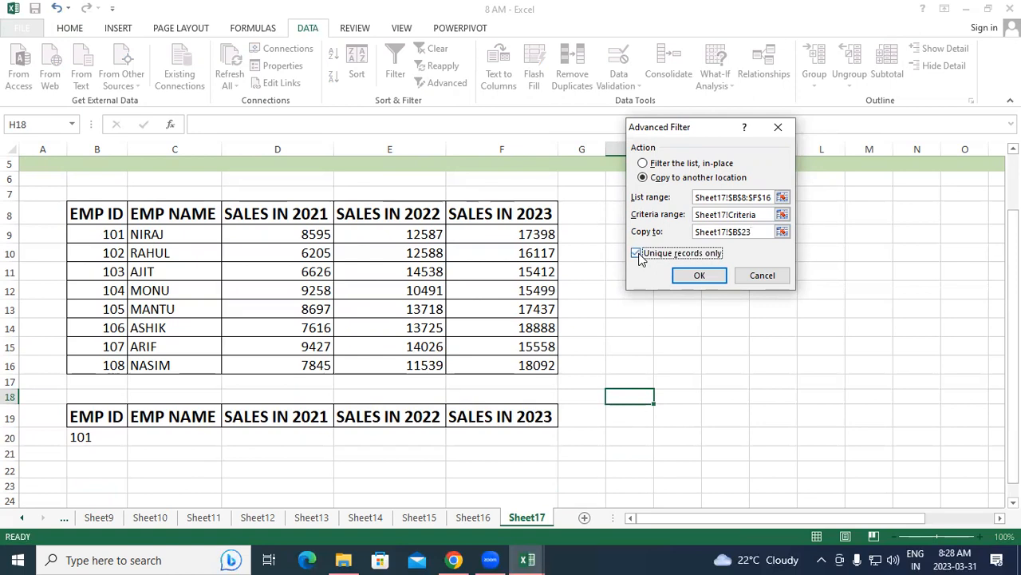
{"action": "left_click", "coordinate": [699, 274]}
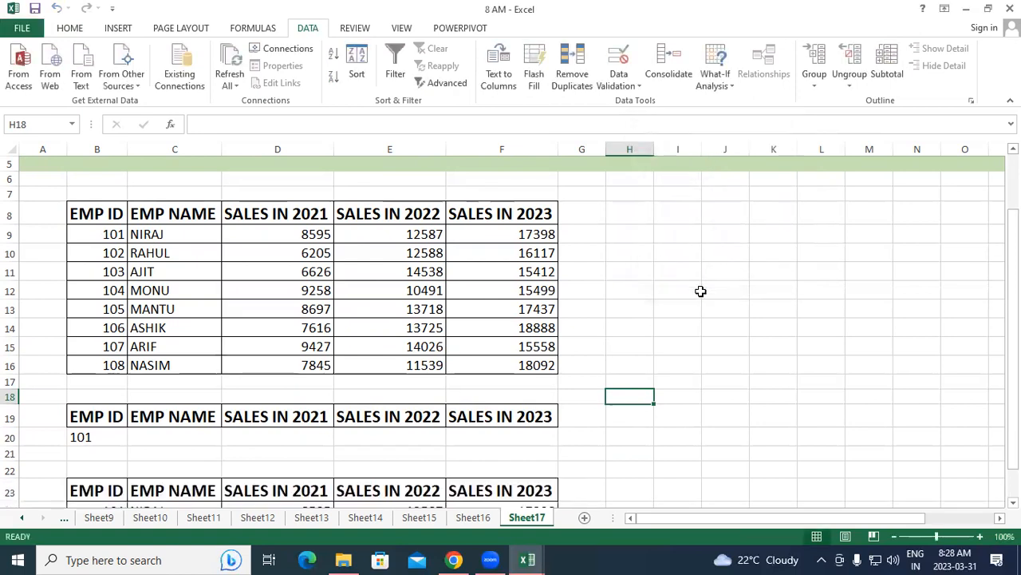
Compare the copied result in rows 23 and 24 with the EMP ID criterion and the original sales table
{"action": "scroll", "coordinate": [700, 295], "scroll_direction": "down", "scroll_amount": 3}
{"action": "scroll", "coordinate": [700, 299], "scroll_direction": "up", "scroll_amount": 4}
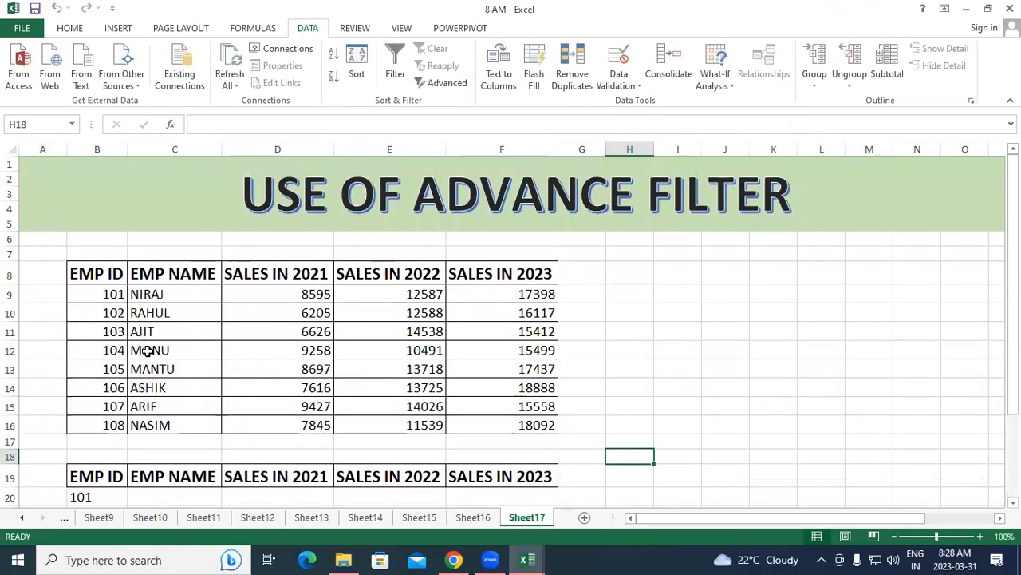
{"action": "scroll", "coordinate": [458, 393], "scroll_direction": "down", "scroll_amount": 3}
{"action": "scroll", "coordinate": [460, 392], "scroll_direction": "down", "scroll_amount": 3}
{"action": "left_click_drag", "start_coordinate": [67, 269], "coordinate": [591, 341]}
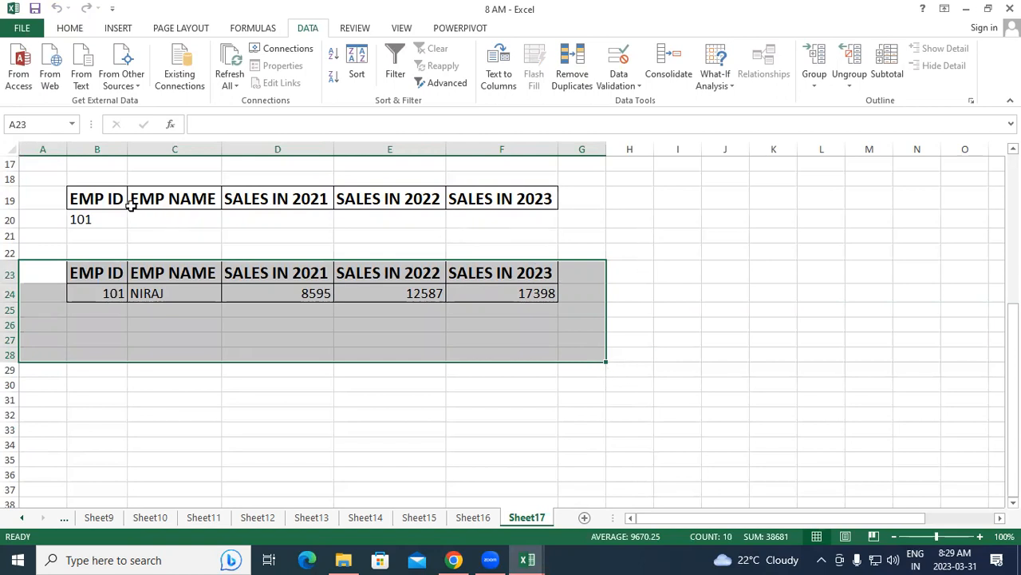
{"action": "left_click_drag", "start_coordinate": [114, 195], "coordinate": [116, 219]}
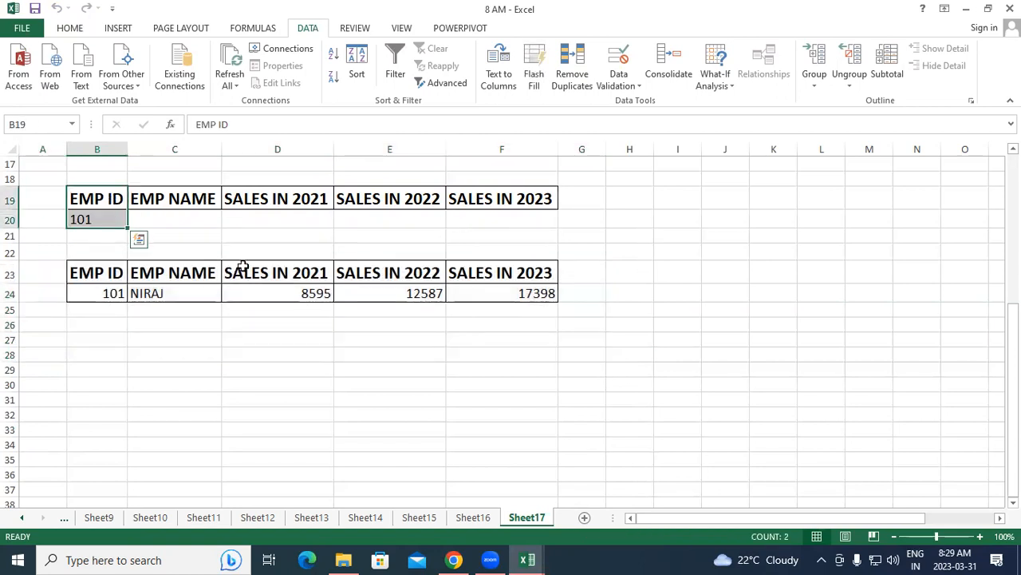
{"action": "left_click", "coordinate": [200, 215]}
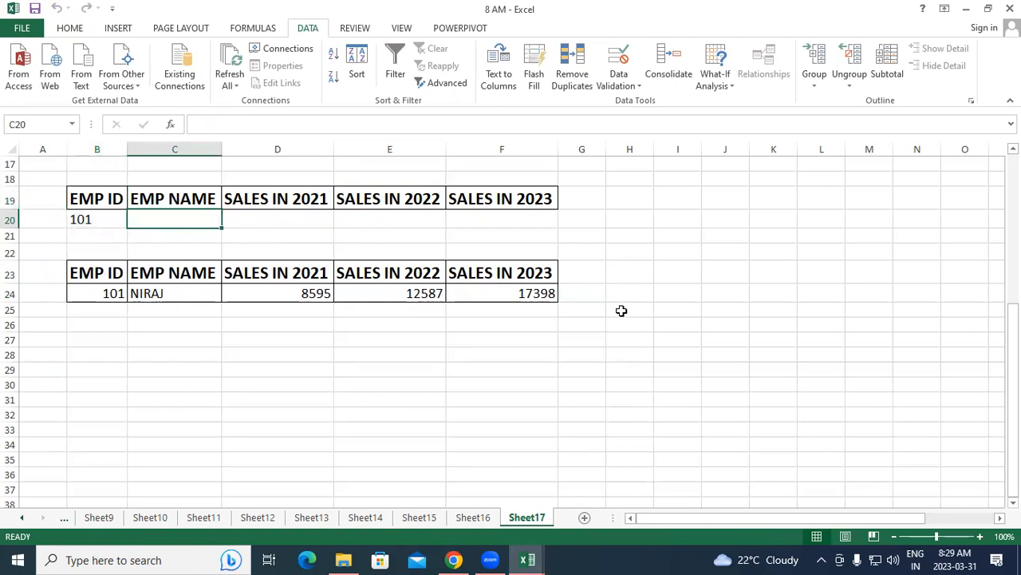
{"action": "scroll", "coordinate": [620, 307], "scroll_direction": "up", "scroll_amount": 5}
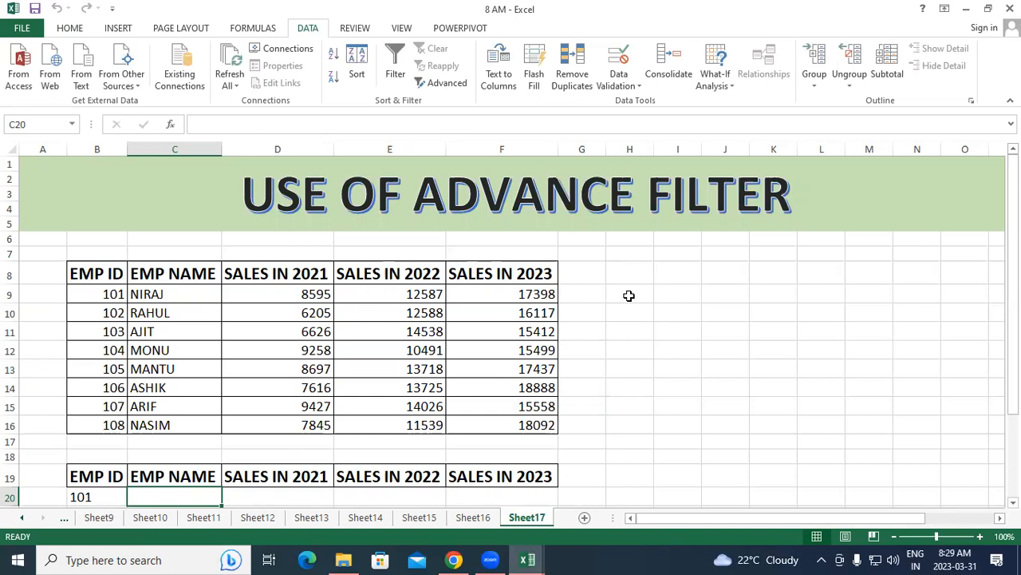
Delete the EMP ID criterion in B20 and enter =">18000" in F20 under the SALES IN 2023 criteria heading
{"action": "scroll", "coordinate": [628, 295], "scroll_direction": "down", "scroll_amount": 2}
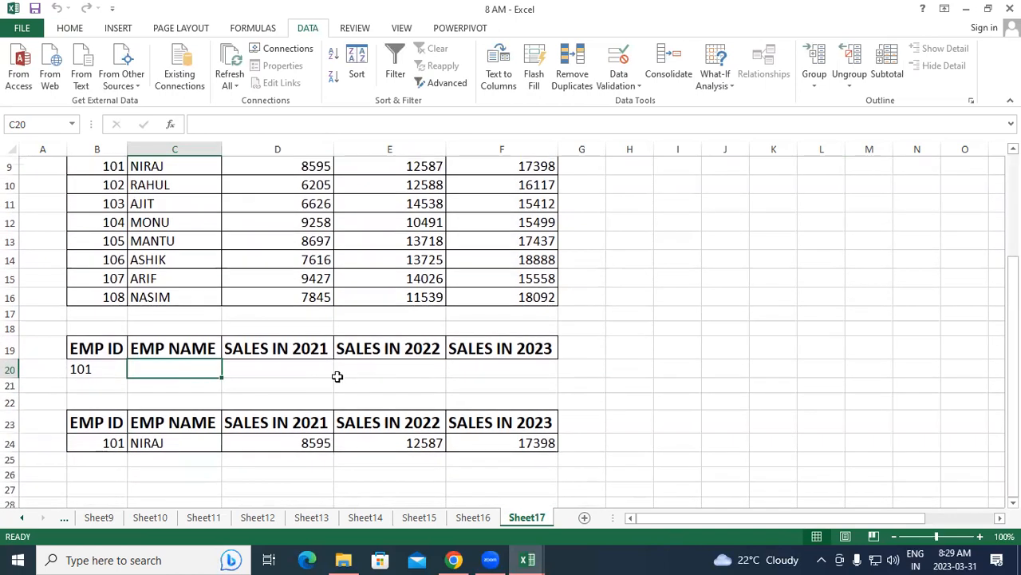
{"action": "left_click", "coordinate": [100, 370]}
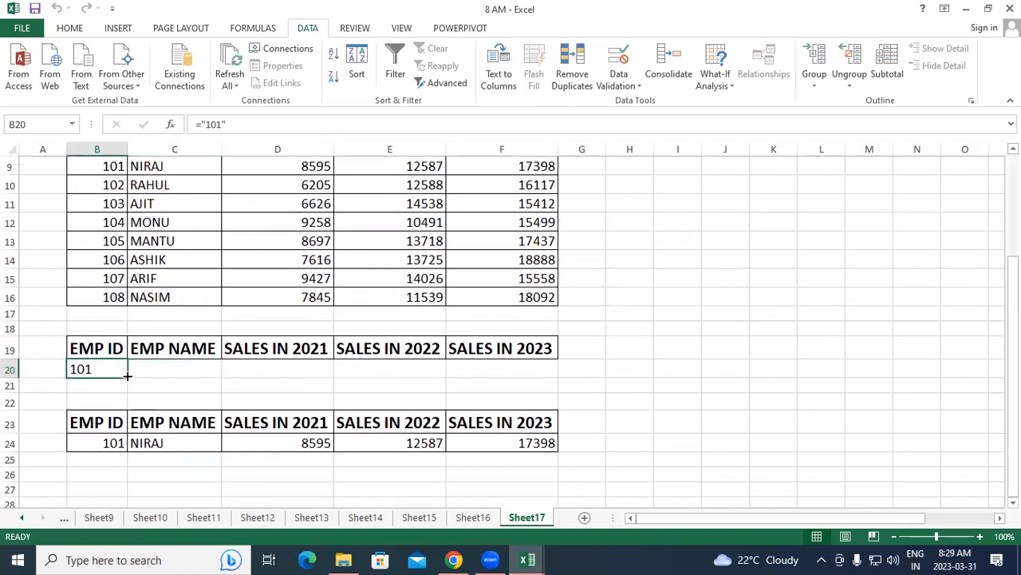
{"action": "key", "text": "Delete"}
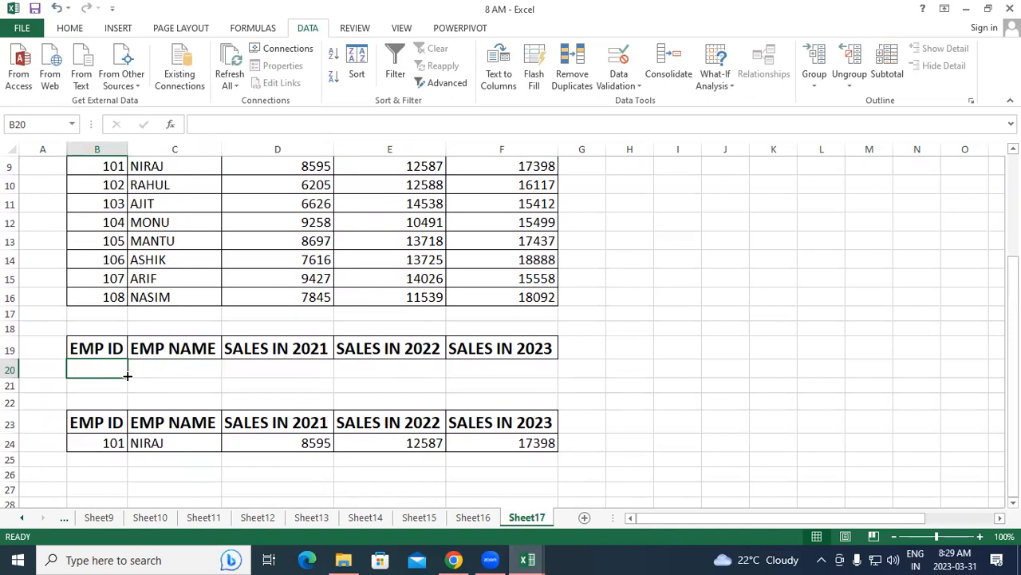
{"action": "left_click", "coordinate": [474, 375]}
{"action": "type", "text": "="}
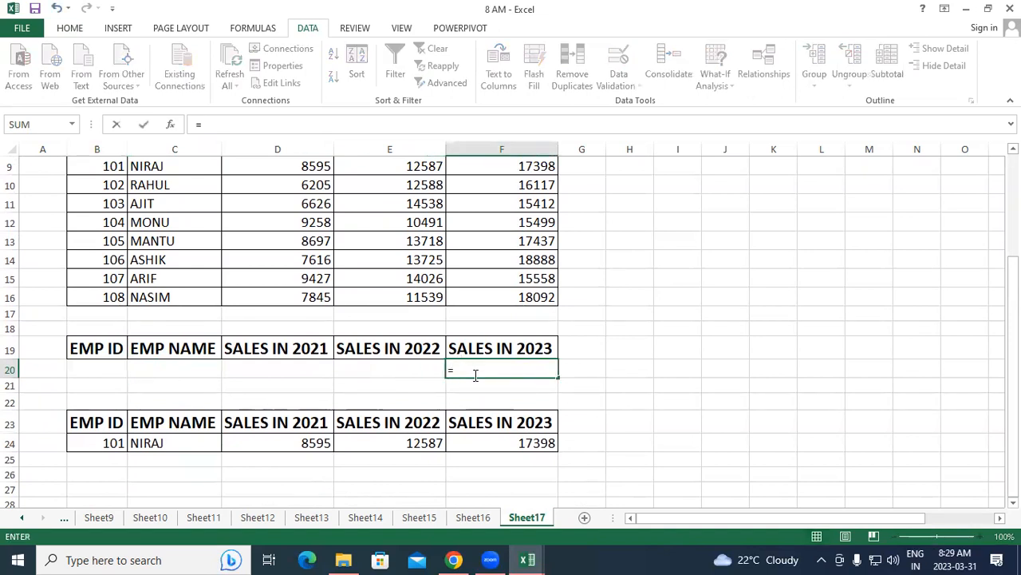
{"action": "type", "text": "\">18000"}
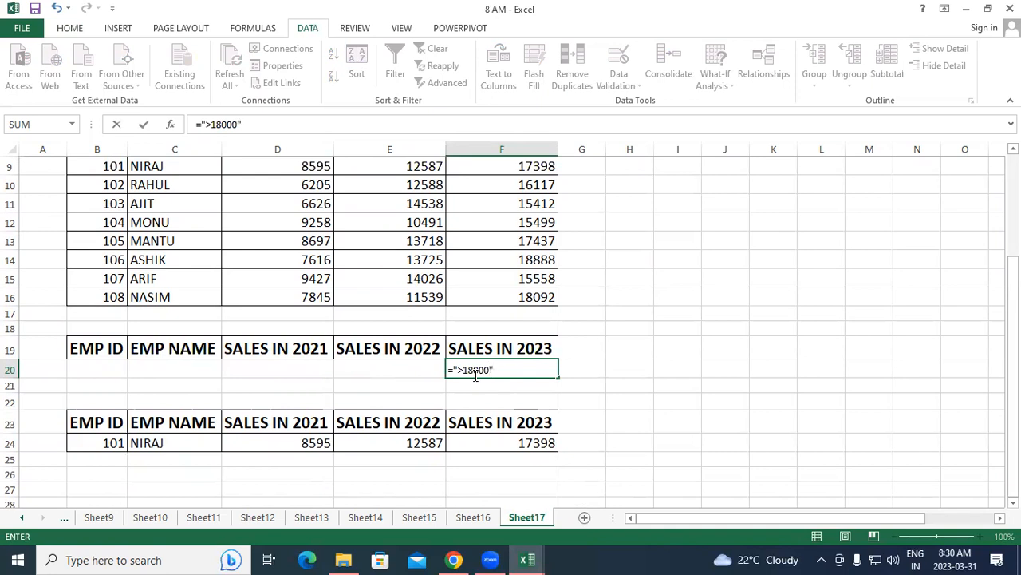
{"action": "type", "text": "\""}
{"action": "key", "text": "Return"}
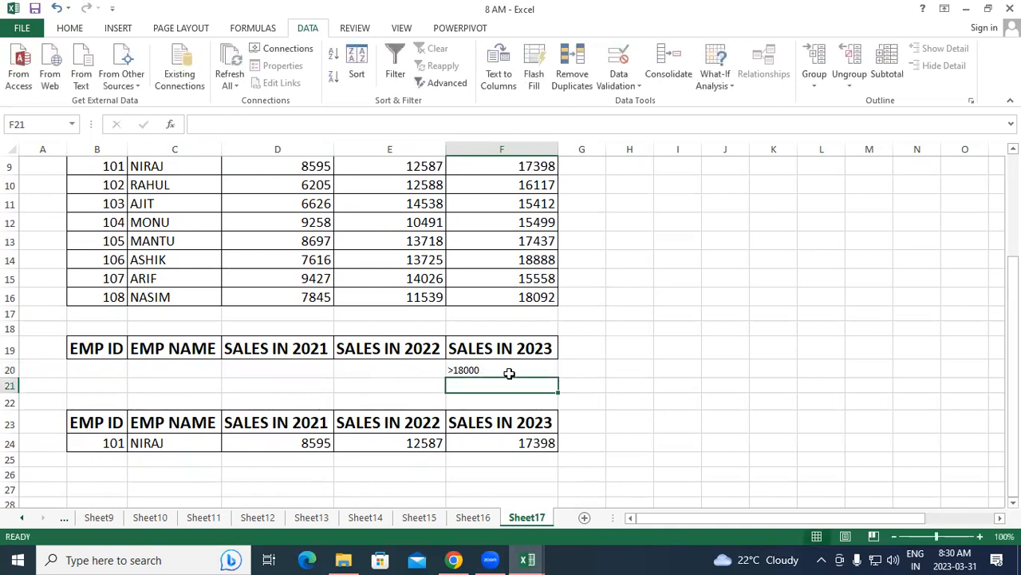
Clear all contents and formatting from the previous filter result in cells A23:G26
{"action": "left_click_drag", "start_coordinate": [53, 416], "coordinate": [597, 479]}
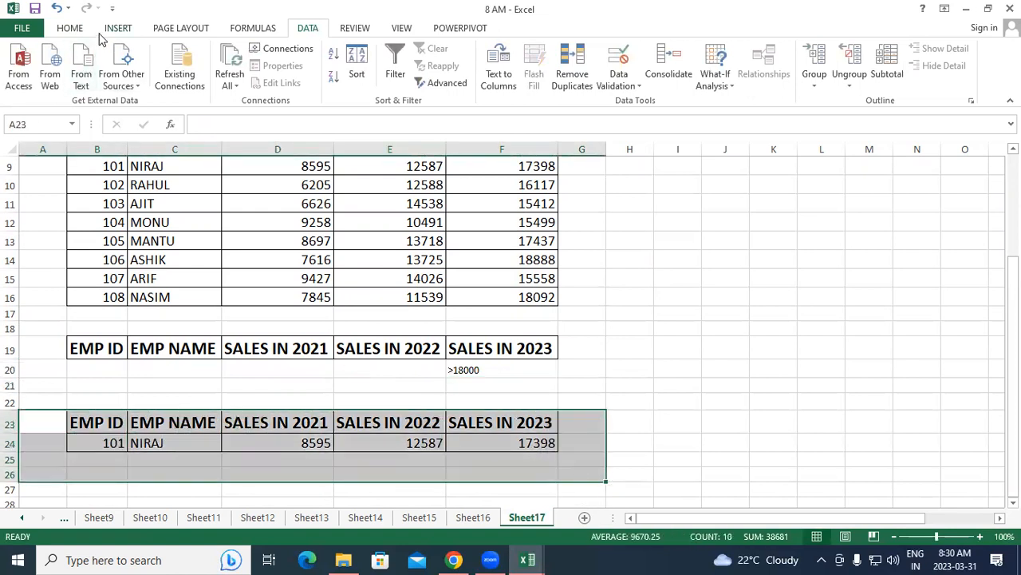
{"action": "left_click", "coordinate": [71, 28]}
{"action": "left_click", "coordinate": [844, 83]}
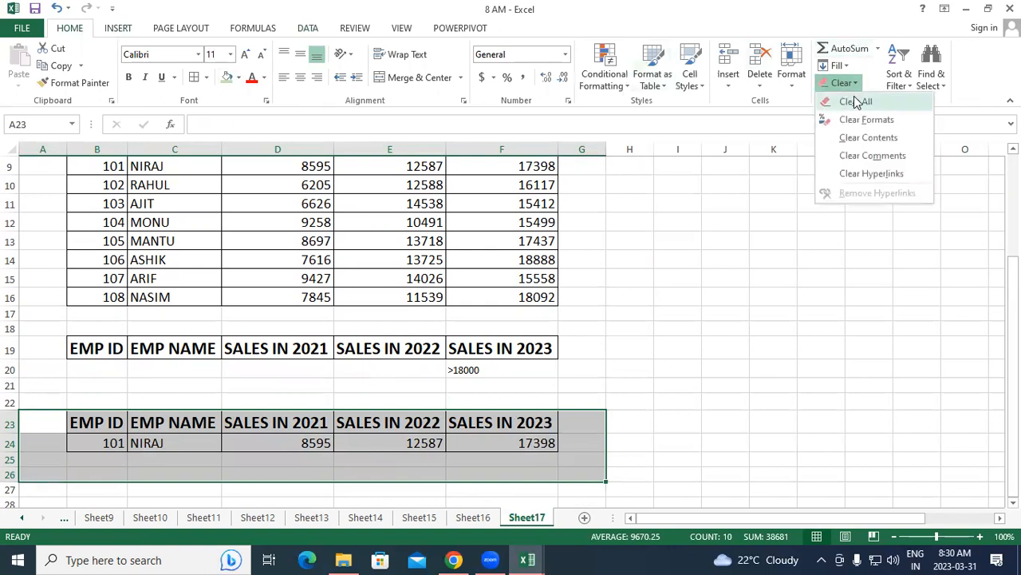
{"action": "left_click", "coordinate": [853, 100]}
{"action": "left_click", "coordinate": [769, 330]}
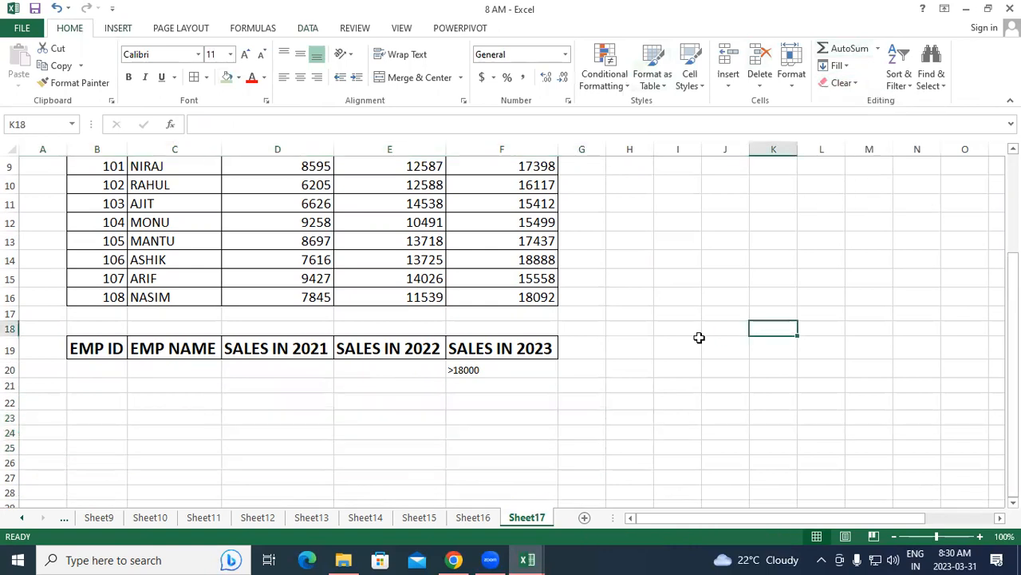
Set up an Advanced Filter that copies to another location, with list range B8:F16 and criteria range B19:F20
{"action": "left_click", "coordinate": [308, 28]}
{"action": "left_click", "coordinate": [435, 83]}
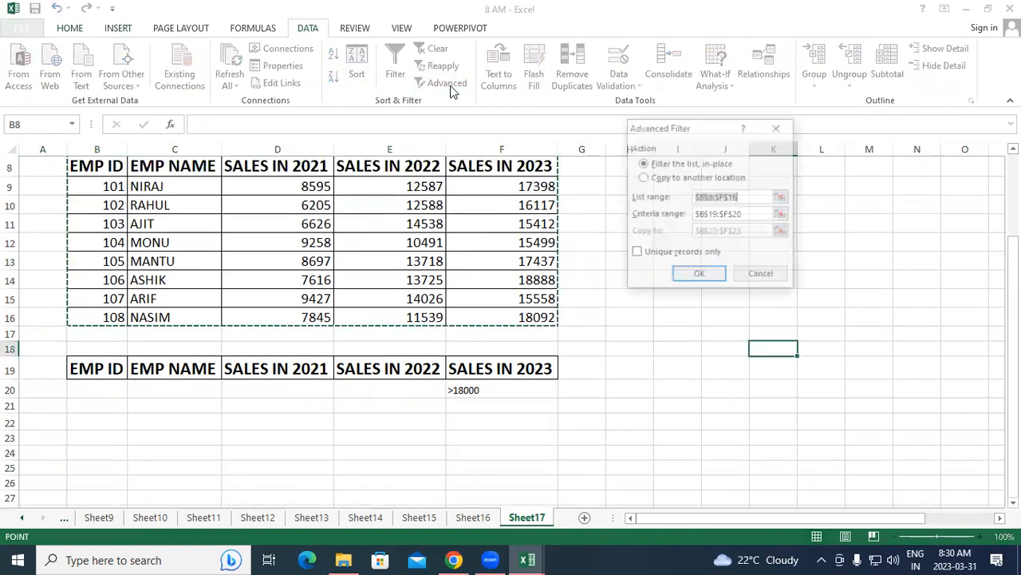
{"action": "left_click", "coordinate": [644, 177]}
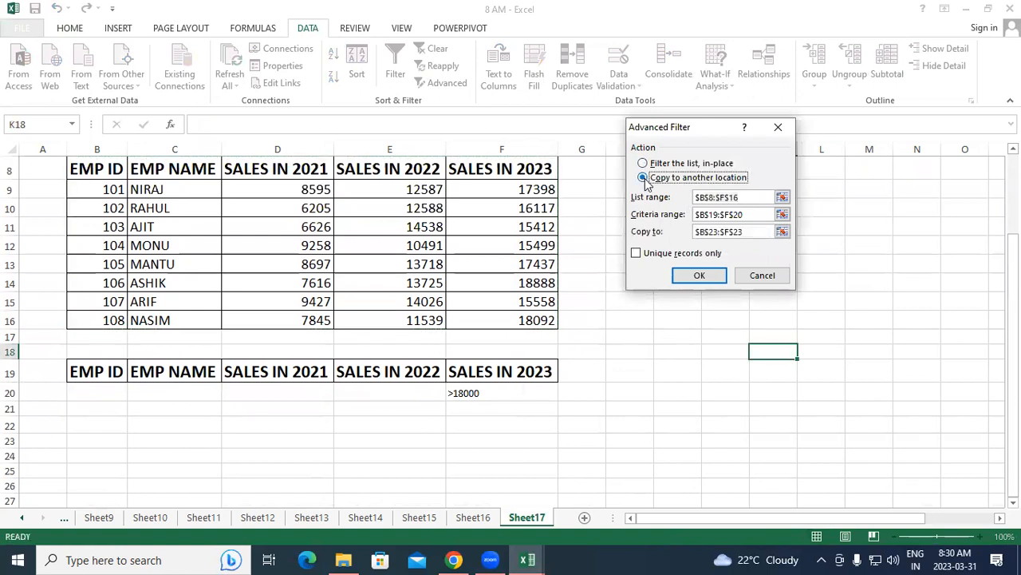
{"action": "left_click", "coordinate": [746, 198]}
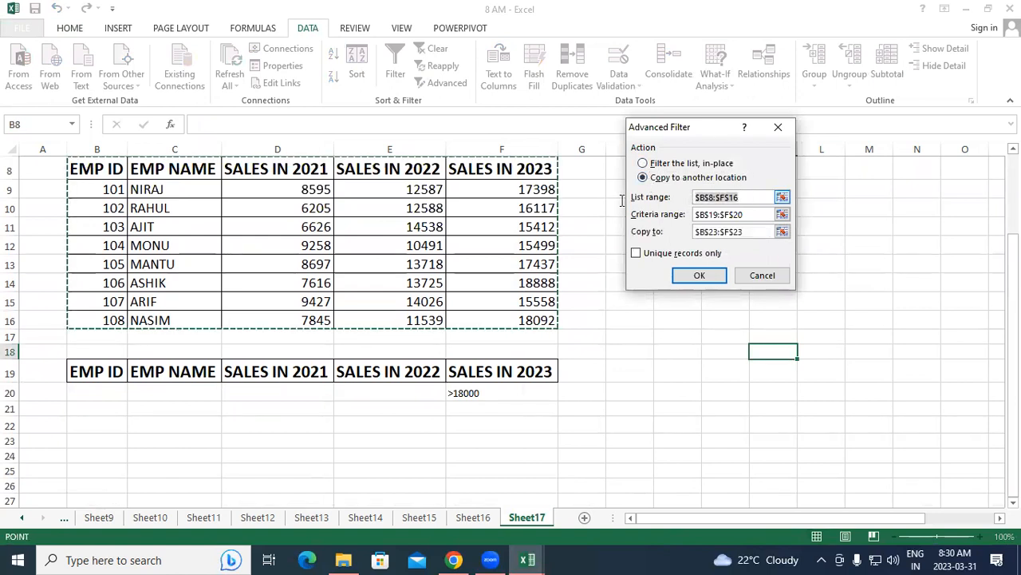
{"action": "left_click_drag", "start_coordinate": [103, 170], "coordinate": [522, 320]}
{"action": "key", "text": "Tab"}
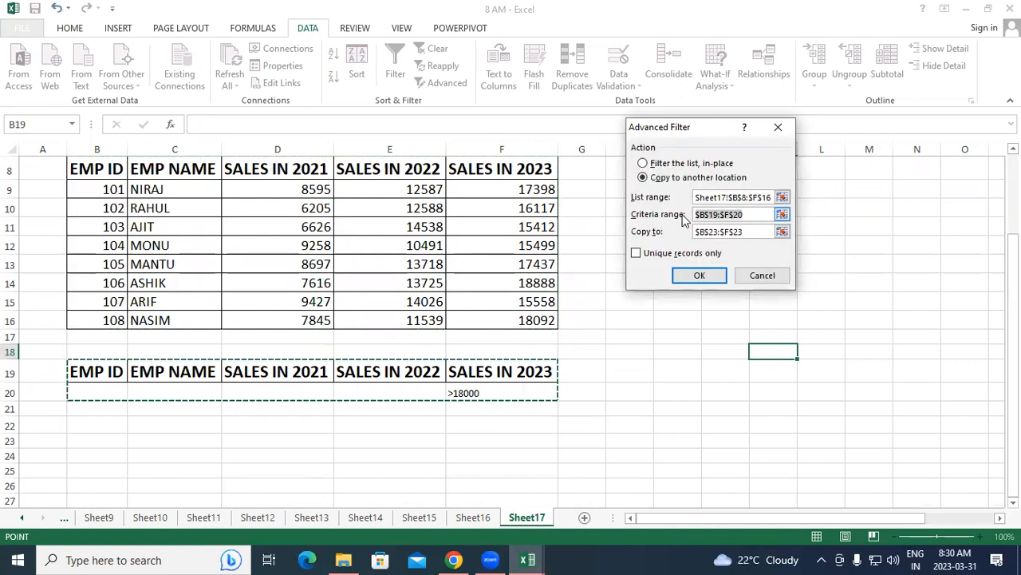
{"action": "left_click_drag", "start_coordinate": [75, 368], "coordinate": [503, 391]}
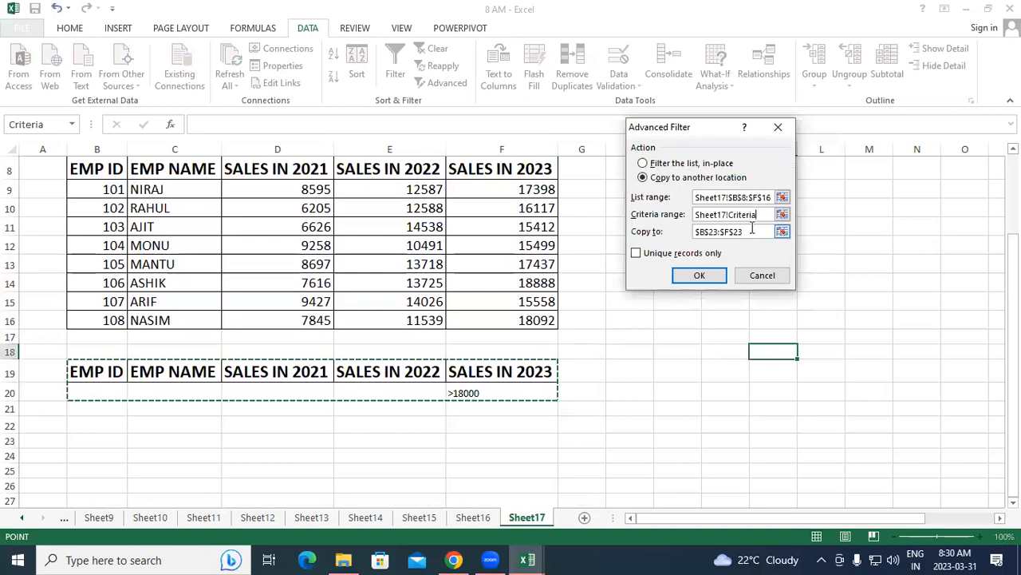
Set B23 as the copy destination, keep unique records only, and run the filter for 2023 sales above 18000
{"action": "key", "text": "Tab"}
{"action": "left_click", "coordinate": [103, 442]}
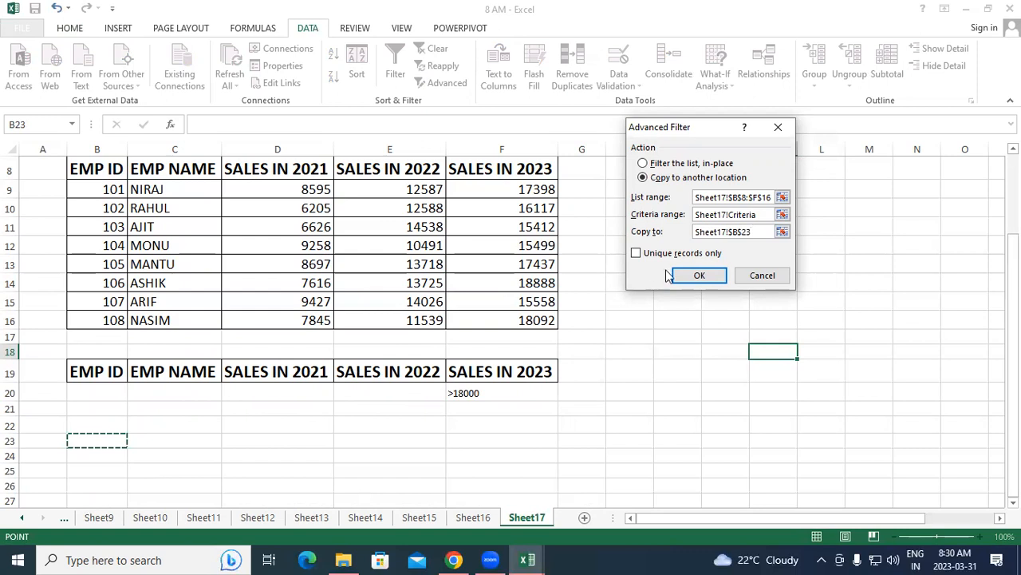
{"action": "left_click", "coordinate": [636, 254]}
{"action": "left_click", "coordinate": [696, 275]}
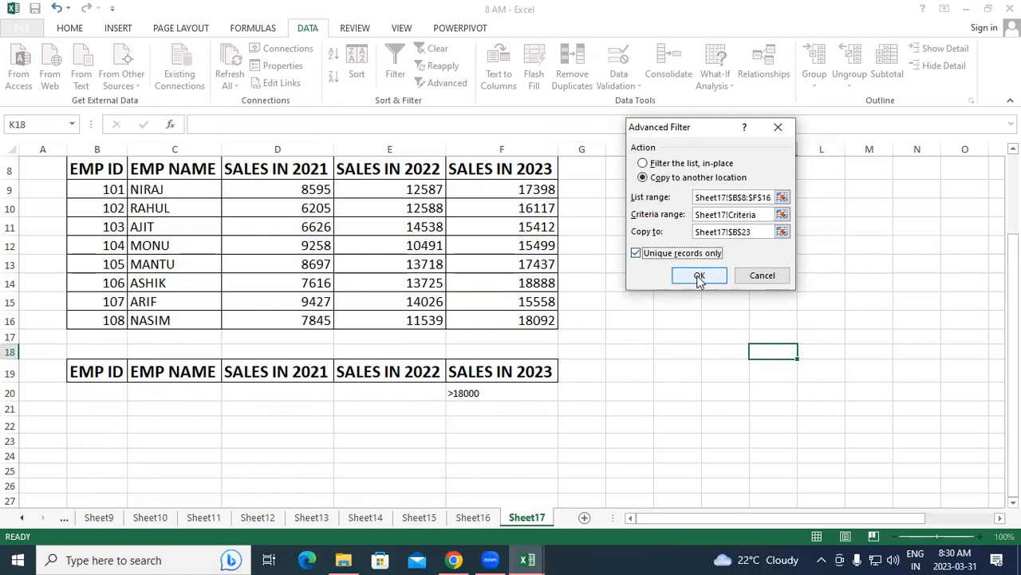
Compare the copied result in rows 24 and 25 with the F20 criterion and the SALES IN 2023 column of the original table
{"action": "scroll", "coordinate": [764, 343], "scroll_direction": "down", "scroll_amount": 3}
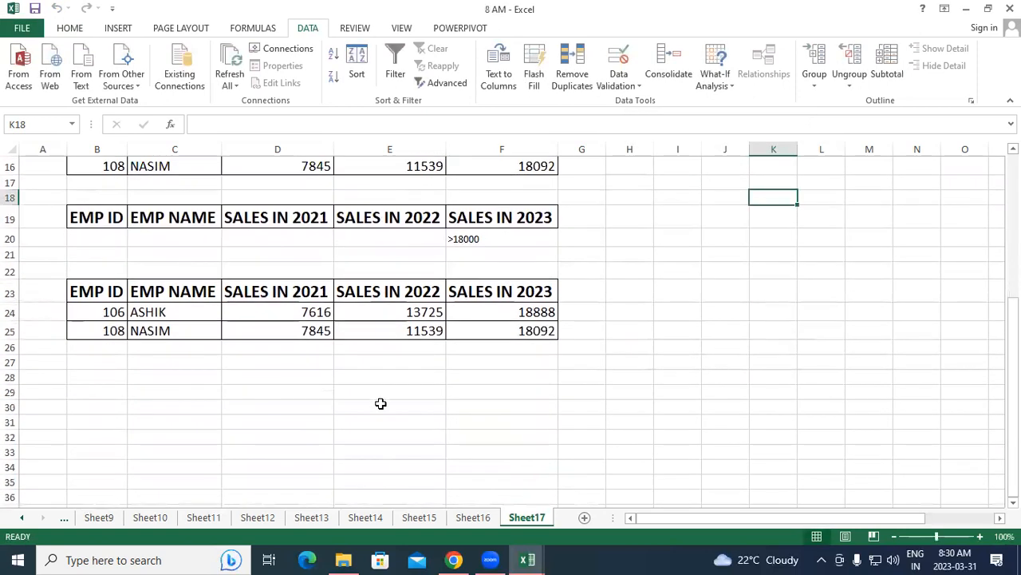
{"action": "left_click", "coordinate": [524, 247]}
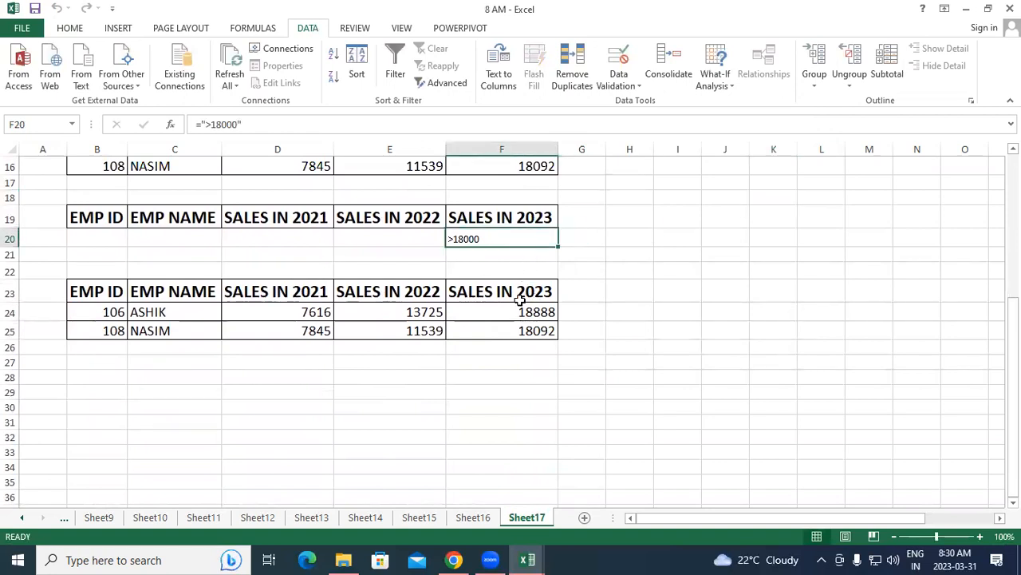
{"action": "left_click_drag", "start_coordinate": [522, 311], "coordinate": [523, 330]}
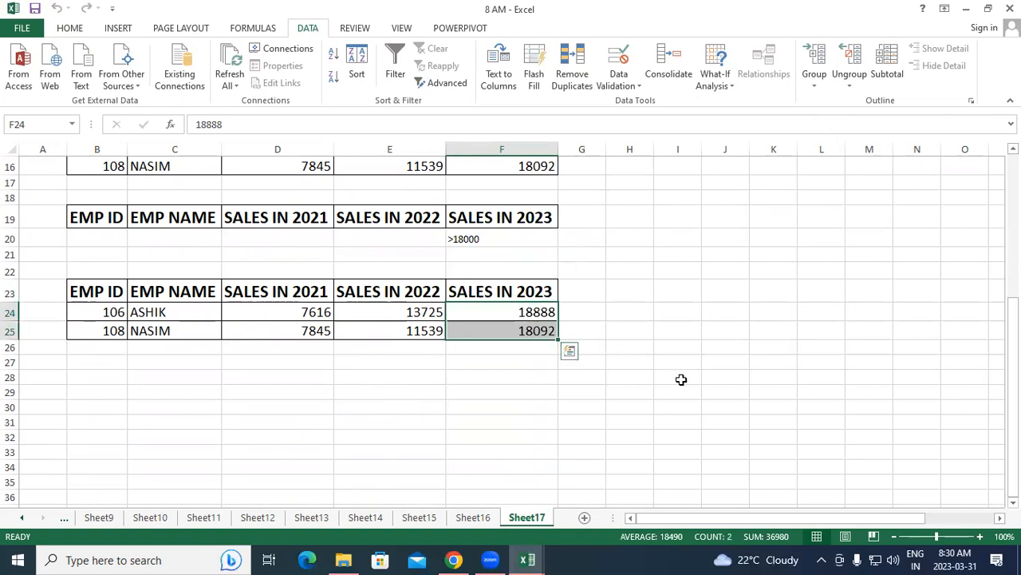
{"action": "scroll", "coordinate": [681, 379], "scroll_direction": "up", "scroll_amount": 3}
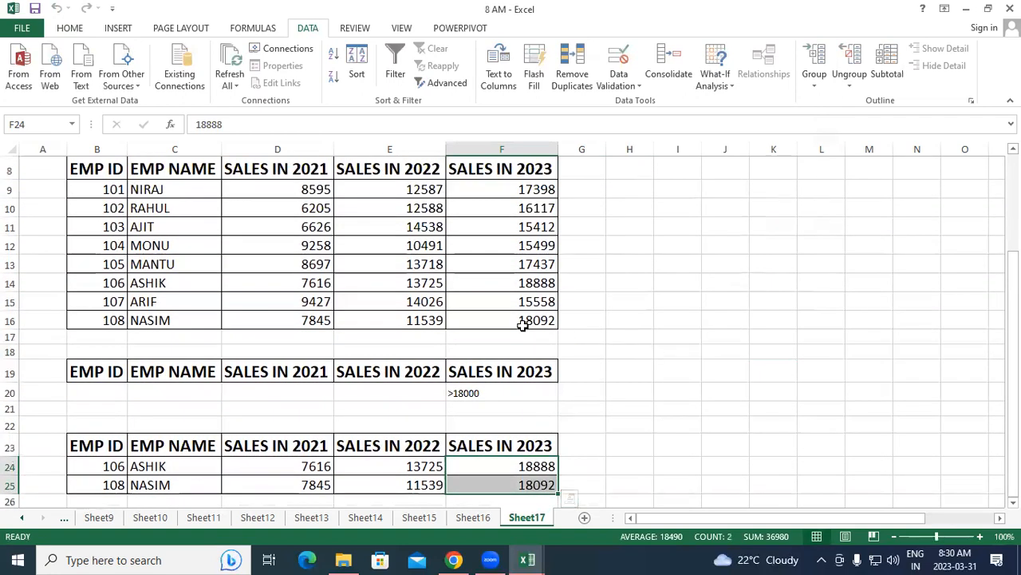
{"action": "left_click", "coordinate": [523, 323]}
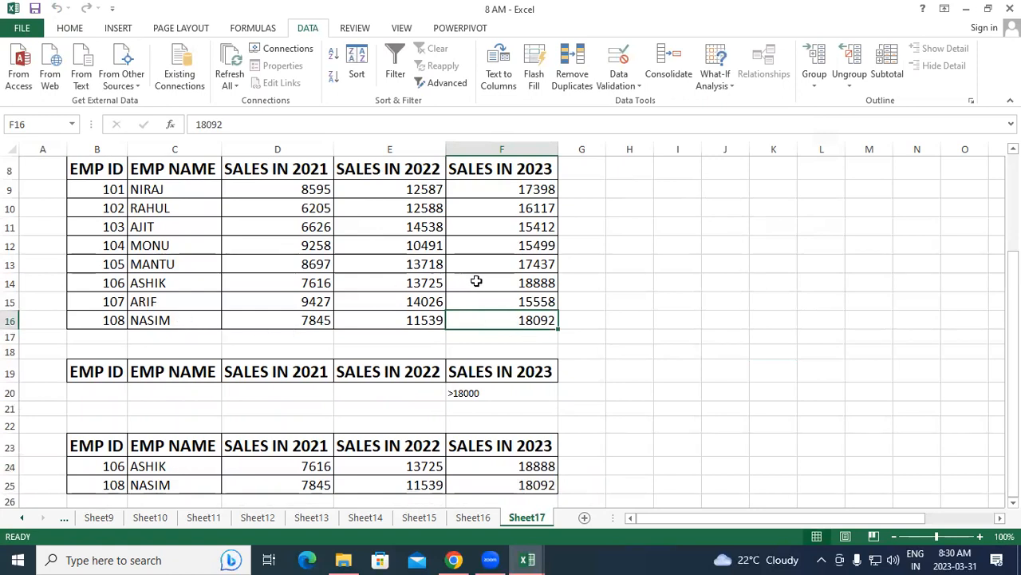
{"action": "left_click", "coordinate": [161, 286]}
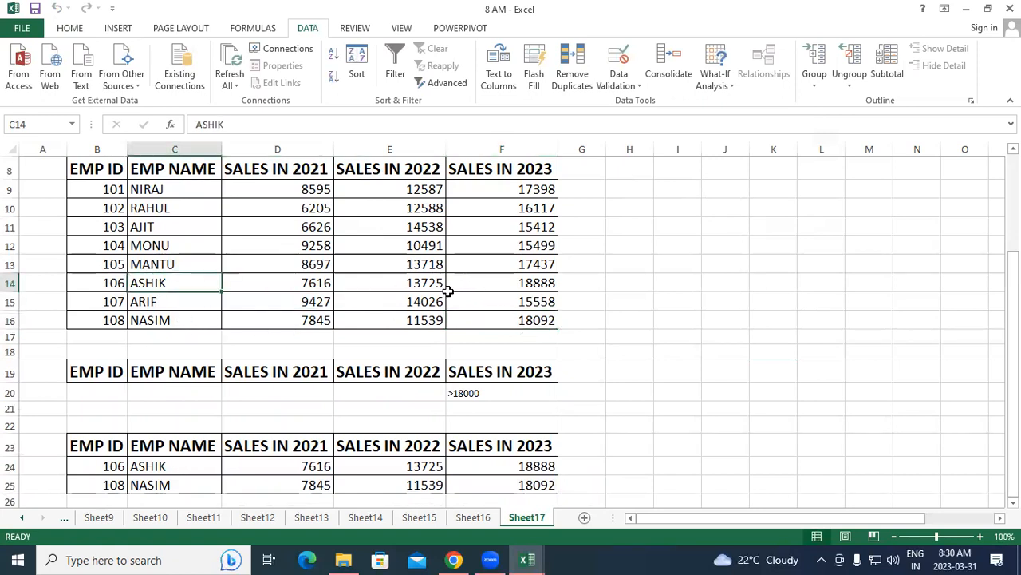
{"action": "left_click", "coordinate": [515, 284]}
{"action": "left_click", "coordinate": [524, 322]}
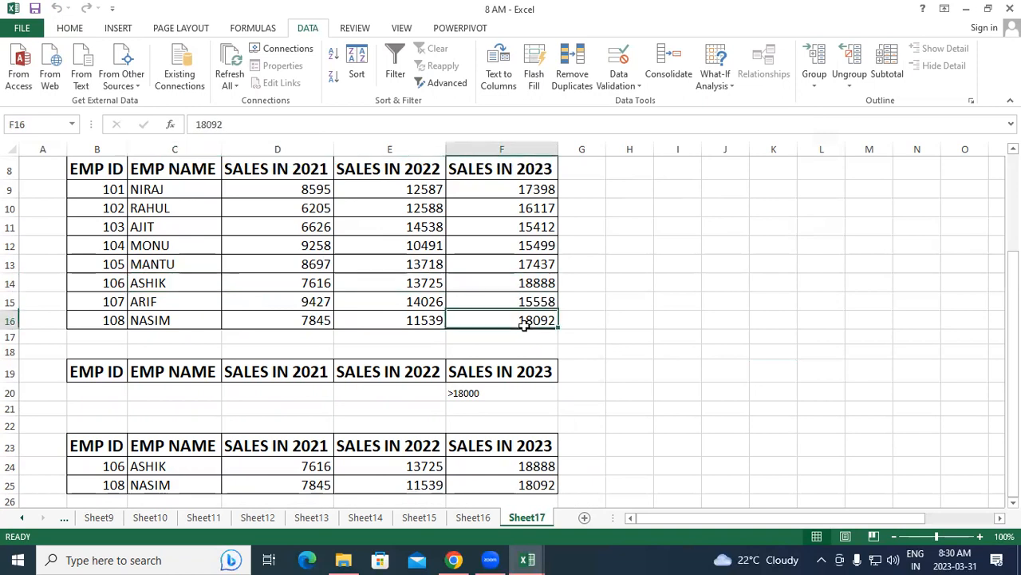
{"action": "left_click", "coordinate": [523, 287]}
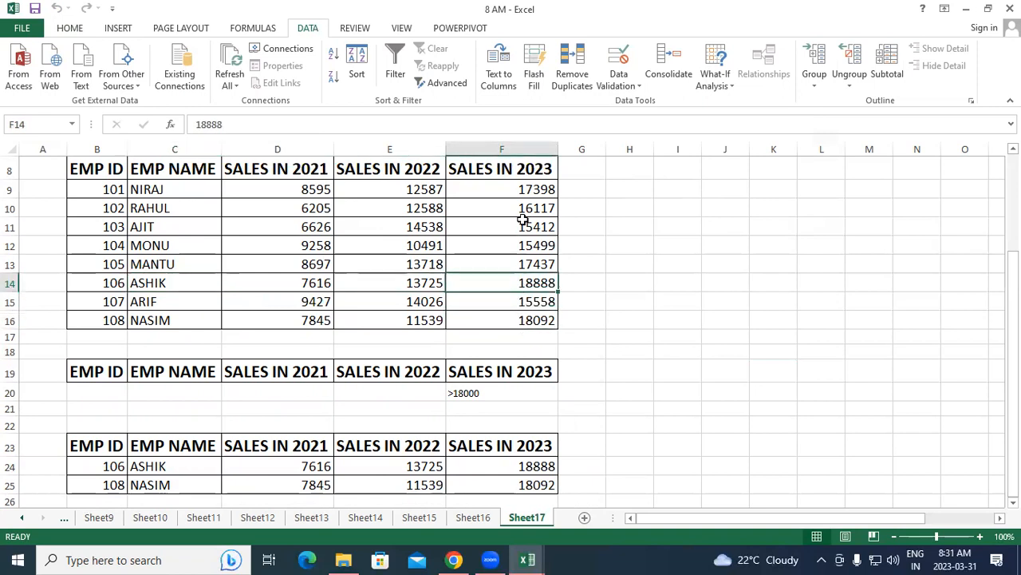
{"action": "left_click", "coordinate": [1013, 337]}
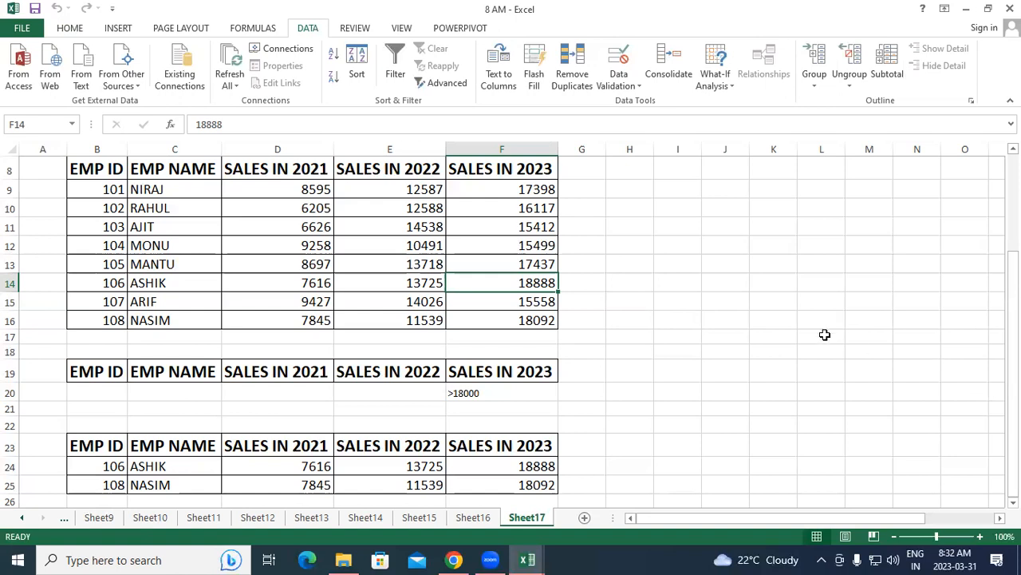
Handwrite the ID criterion syntax ="101" followed by Enter beside the sales table and underline it
{"action": "scroll", "coordinate": [825, 335], "scroll_direction": "up", "scroll_amount": 3}
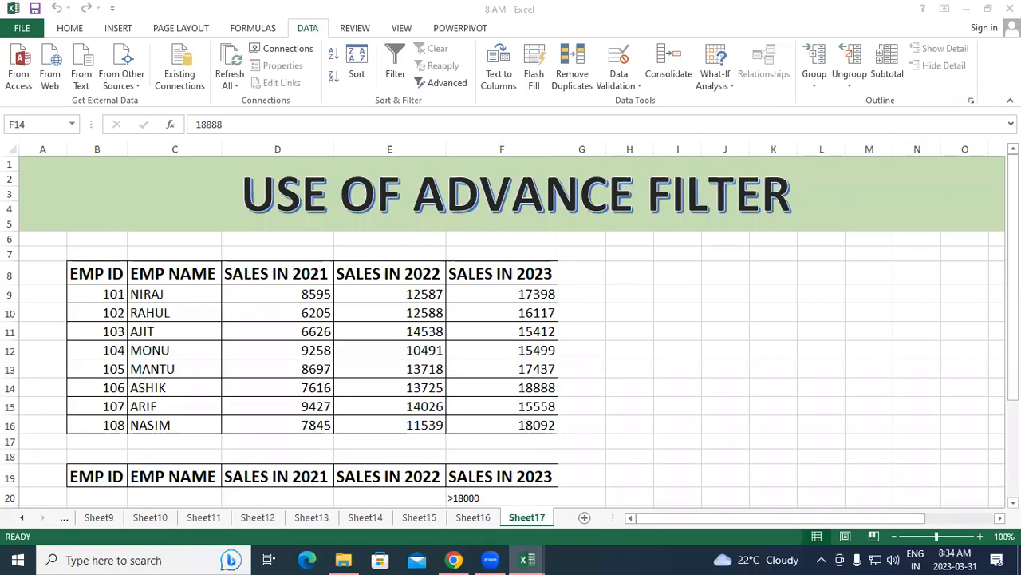
{"action": "left_click", "coordinate": [114, 476]}
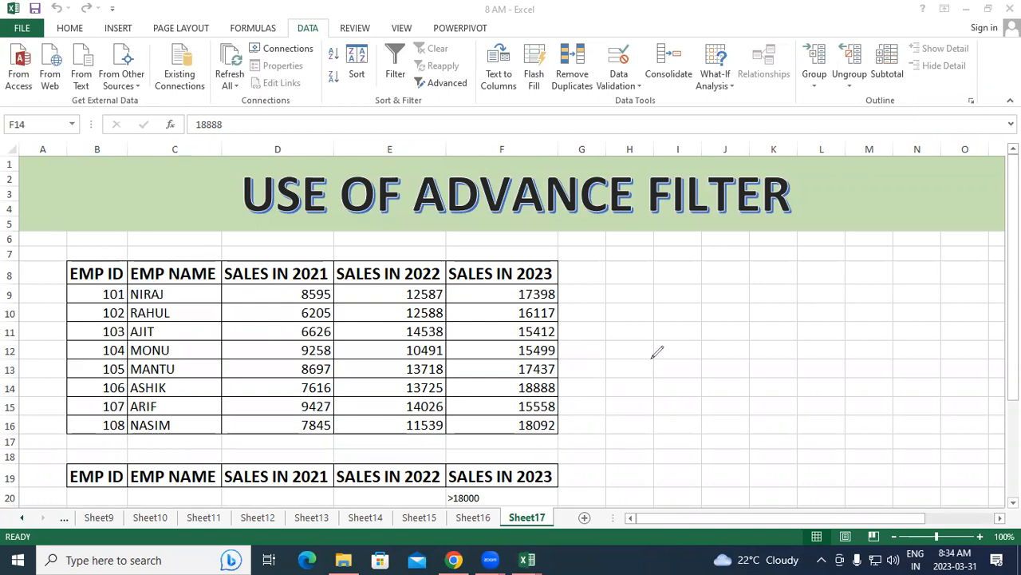
{"action": "mouse_move", "coordinate": [642, 358]}
{"action": "left_mouse_down"}
{"action": "mouse_move", "coordinate": [662, 354]}
{"action": "mouse_move", "coordinate": [670, 368]}
{"action": "left_mouse_up"}
{"action": "mouse_move", "coordinate": [678, 324]}
{"action": "left_mouse_down"}
{"action": "mouse_move", "coordinate": [678, 339]}
{"action": "mouse_move", "coordinate": [711, 359]}
{"action": "mouse_move", "coordinate": [725, 340]}
{"action": "mouse_move", "coordinate": [755, 335]}
{"action": "left_mouse_up"}
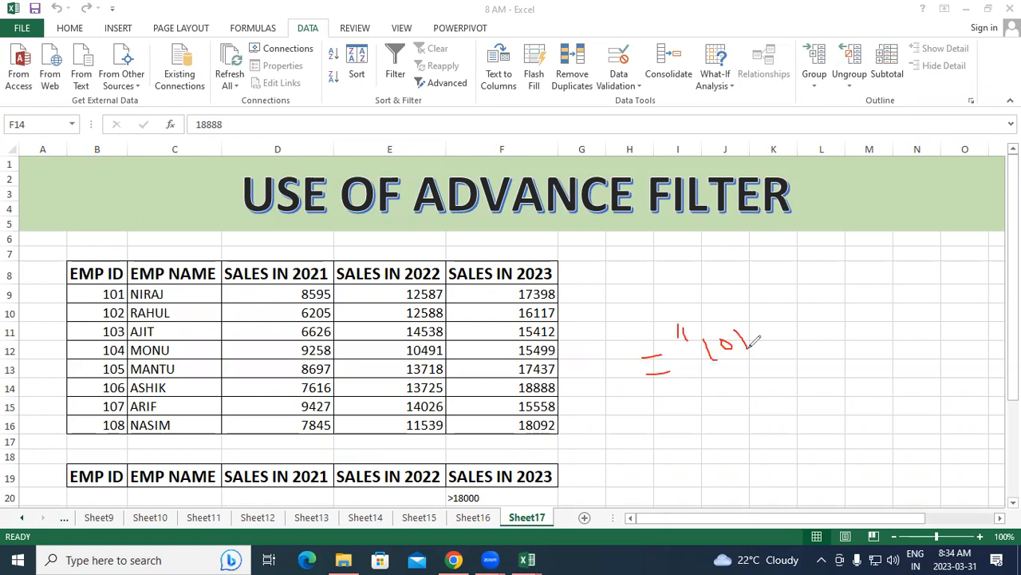
{"action": "mouse_move", "coordinate": [739, 301]}
{"action": "left_mouse_down"}
{"action": "mouse_move", "coordinate": [742, 313]}
{"action": "mouse_move", "coordinate": [759, 313]}
{"action": "left_mouse_up"}
{"action": "mouse_move", "coordinate": [820, 301]}
{"action": "left_mouse_down"}
{"action": "mouse_move", "coordinate": [822, 322]}
{"action": "mouse_move", "coordinate": [839, 306]}
{"action": "mouse_move", "coordinate": [851, 313]}
{"action": "mouse_move", "coordinate": [886, 264]}
{"action": "left_mouse_up"}
{"action": "left_click_drag", "start_coordinate": [653, 417], "coordinate": [892, 341]}
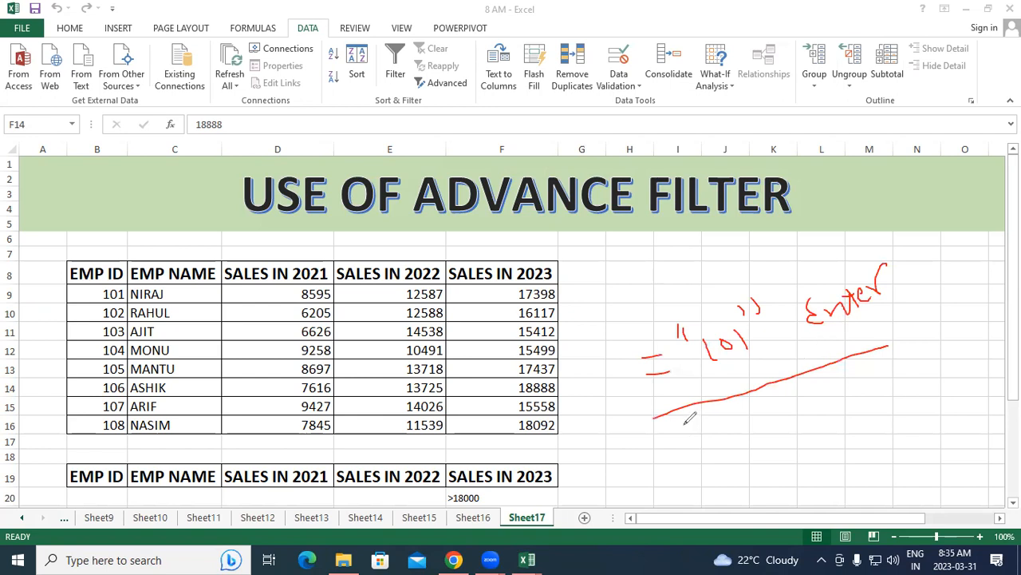
Handwrite the text criterion ="Name" and the amount criterion =">Amt" beneath the ID example, separated by a line, plus a < symbol above
{"action": "mouse_move", "coordinate": [676, 447]}
{"action": "left_mouse_down"}
{"action": "mouse_move", "coordinate": [706, 439]}
{"action": "mouse_move", "coordinate": [720, 455]}
{"action": "mouse_move", "coordinate": [725, 435]}
{"action": "mouse_move", "coordinate": [768, 436]}
{"action": "mouse_move", "coordinate": [824, 407]}
{"action": "mouse_move", "coordinate": [837, 415]}
{"action": "mouse_move", "coordinate": [859, 388]}
{"action": "left_mouse_up"}
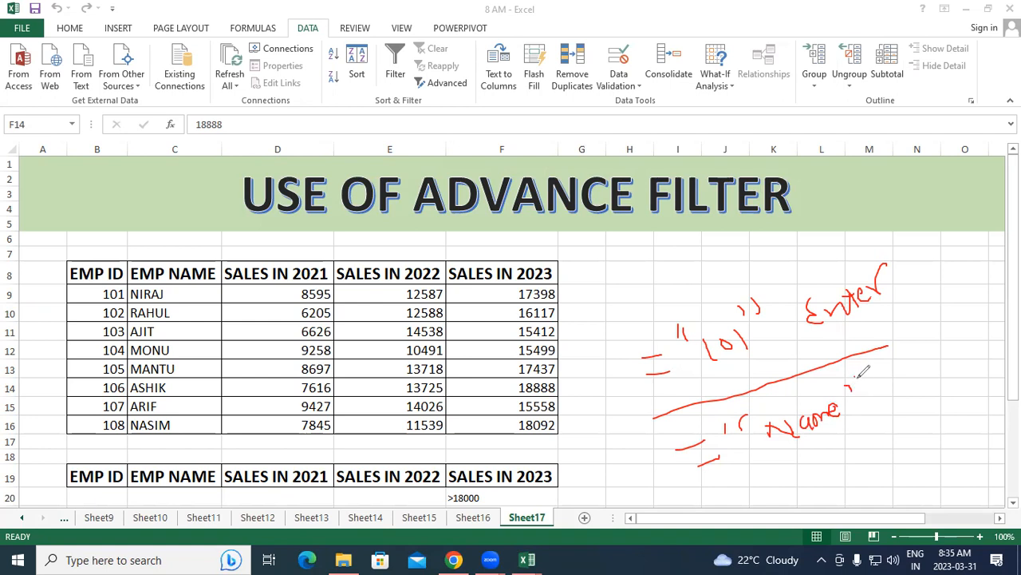
{"action": "mouse_move", "coordinate": [702, 491]}
{"action": "left_mouse_down"}
{"action": "mouse_move", "coordinate": [892, 415]}
{"action": "mouse_move", "coordinate": [957, 358]}
{"action": "left_mouse_up"}
{"action": "mouse_move", "coordinate": [769, 495]}
{"action": "left_mouse_down"}
{"action": "mouse_move", "coordinate": [790, 499]}
{"action": "mouse_move", "coordinate": [797, 478]}
{"action": "mouse_move", "coordinate": [860, 472]}
{"action": "left_mouse_up"}
{"action": "left_click_drag", "start_coordinate": [853, 468], "coordinate": [852, 476]}
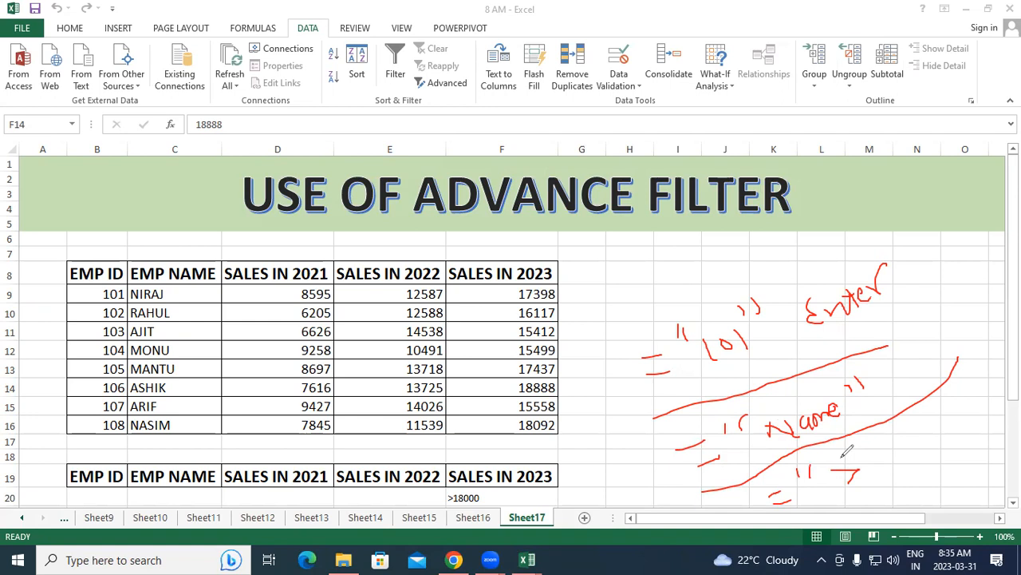
{"action": "left_click_drag", "start_coordinate": [682, 244], "coordinate": [694, 254]}
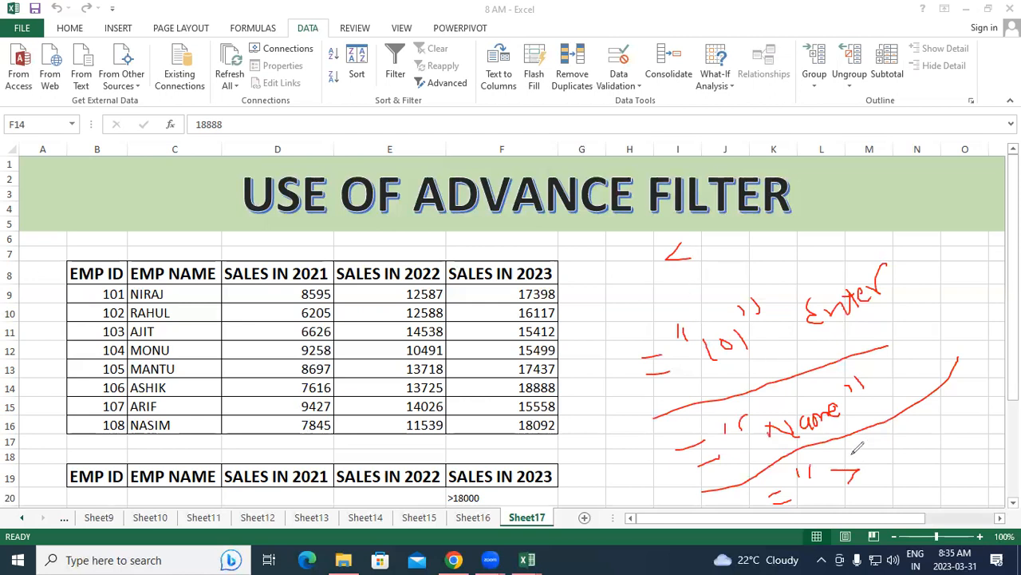
{"action": "mouse_move", "coordinate": [874, 461]}
{"action": "left_mouse_down"}
{"action": "mouse_move", "coordinate": [882, 434]}
{"action": "mouse_move", "coordinate": [900, 443]}
{"action": "mouse_move", "coordinate": [897, 453]}
{"action": "left_mouse_up"}
{"action": "mouse_move", "coordinate": [876, 447]}
{"action": "left_mouse_down"}
{"action": "mouse_move", "coordinate": [926, 438]}
{"action": "mouse_move", "coordinate": [943, 426]}
{"action": "mouse_move", "coordinate": [932, 415]}
{"action": "mouse_move", "coordinate": [964, 391]}
{"action": "left_mouse_up"}
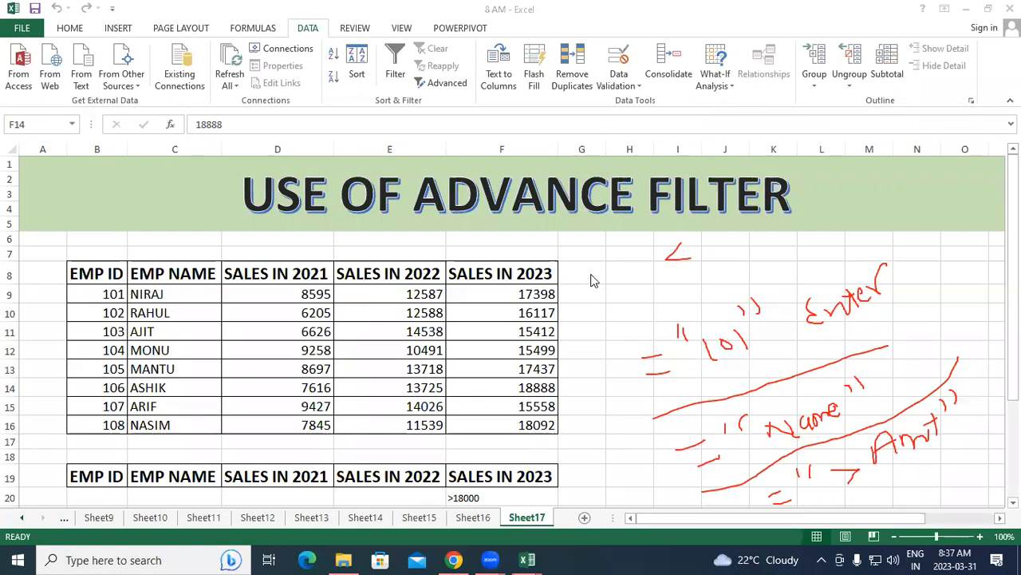
Erase all handwritten annotations and return to working in the worksheet
{"action": "mouse_move", "coordinate": [661, 269]}
{"action": "left_mouse_down"}
{"action": "mouse_move", "coordinate": [707, 308]}
{"action": "mouse_move", "coordinate": [641, 369]}
{"action": "mouse_move", "coordinate": [908, 326]}
{"action": "mouse_move", "coordinate": [841, 342]}
{"action": "mouse_move", "coordinate": [808, 438]}
{"action": "mouse_move", "coordinate": [834, 411]}
{"action": "mouse_move", "coordinate": [736, 431]}
{"action": "mouse_move", "coordinate": [967, 378]}
{"action": "mouse_move", "coordinate": [787, 457]}
{"action": "mouse_move", "coordinate": [746, 413]}
{"action": "left_mouse_up"}
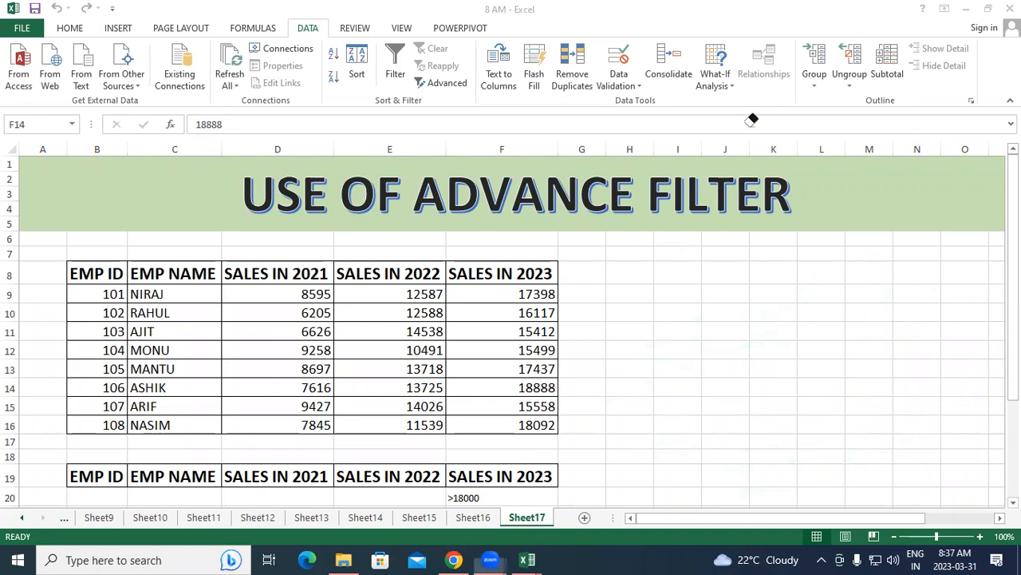
{"action": "left_click", "coordinate": [736, 365]}
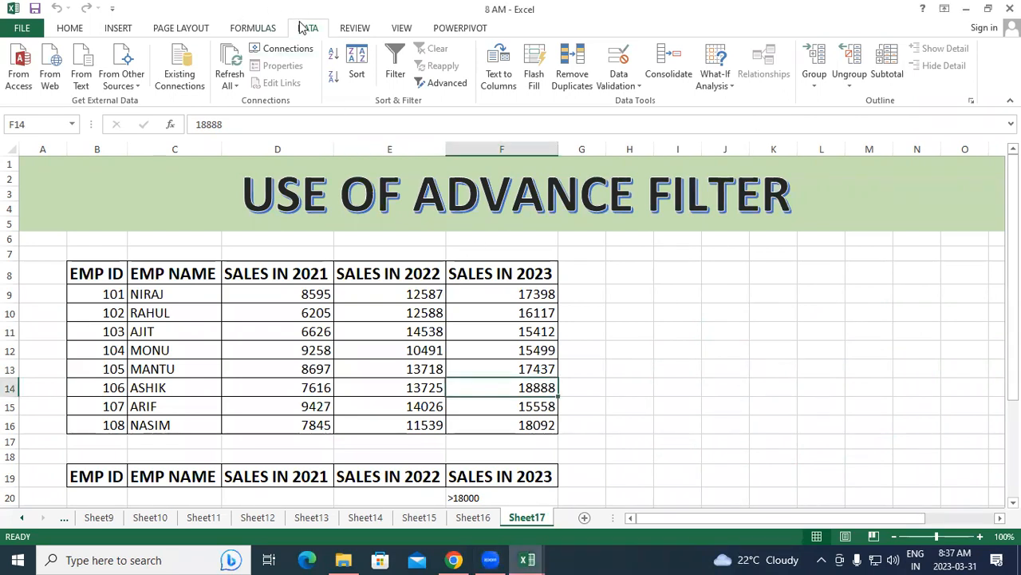
Run an Advanced Filter on B8:F16 with criteria B19:F20, copying unique records only to cell L20
{"action": "left_click", "coordinate": [442, 83]}
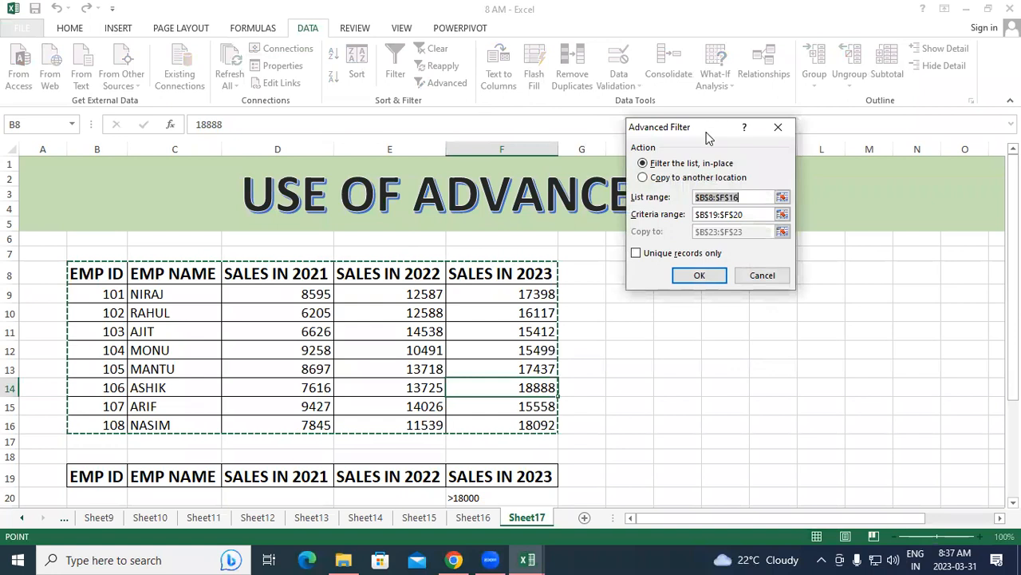
{"action": "left_click_drag", "start_coordinate": [707, 138], "coordinate": [762, 275]}
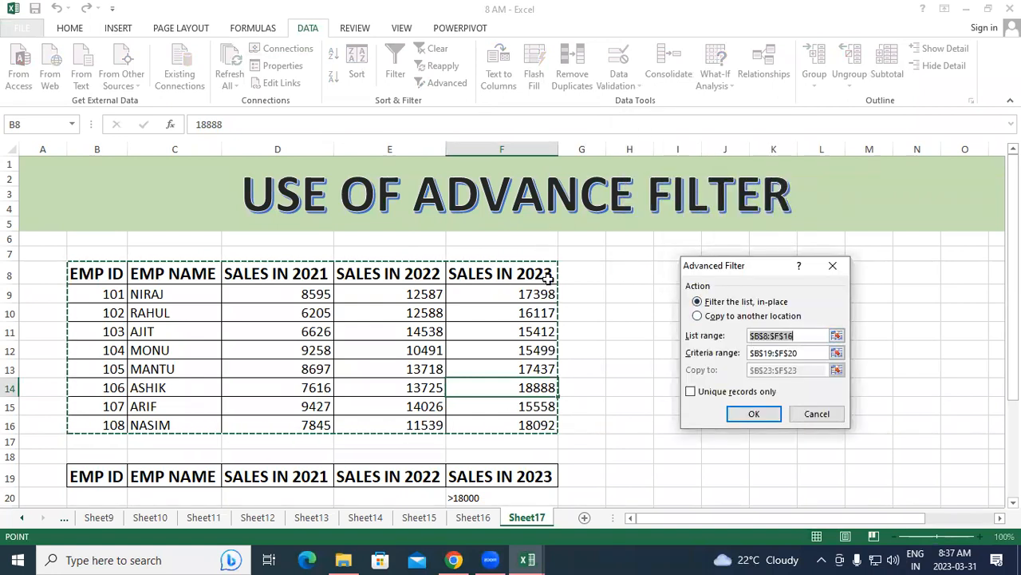
{"action": "left_click", "coordinate": [699, 317]}
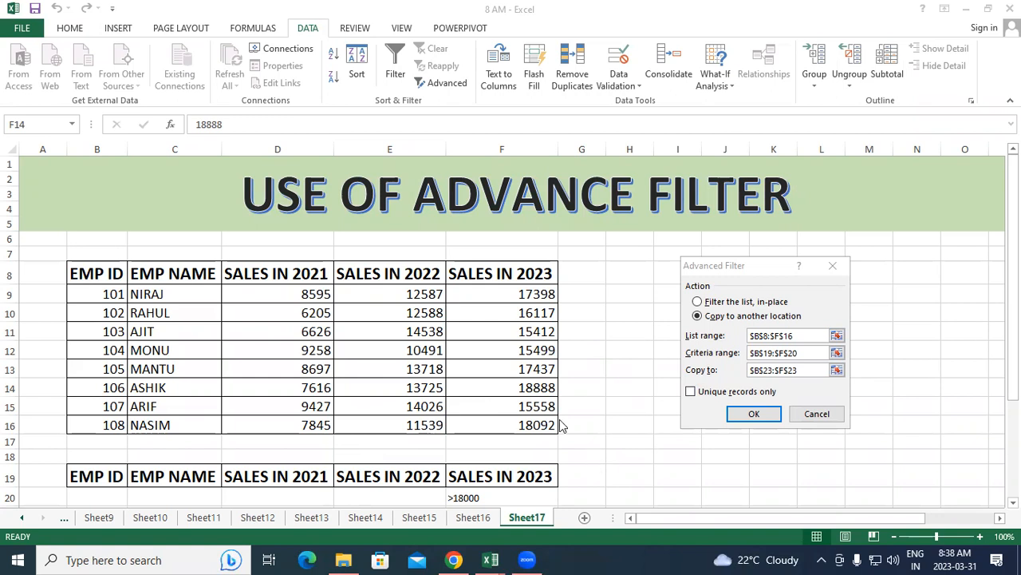
{"action": "left_click_drag", "start_coordinate": [801, 369], "coordinate": [749, 370]}
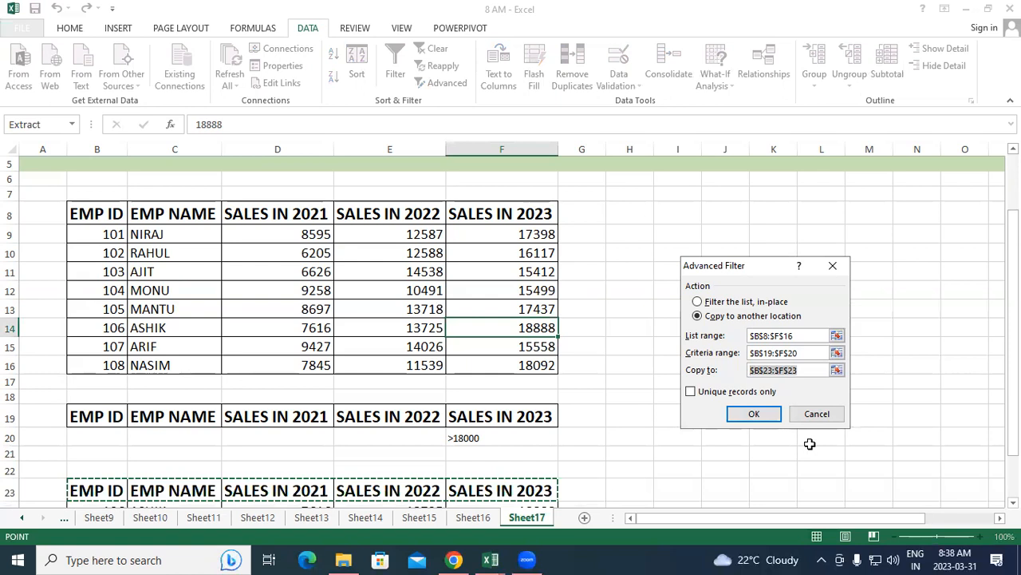
{"action": "left_click", "coordinate": [811, 439]}
{"action": "left_click", "coordinate": [697, 393]}
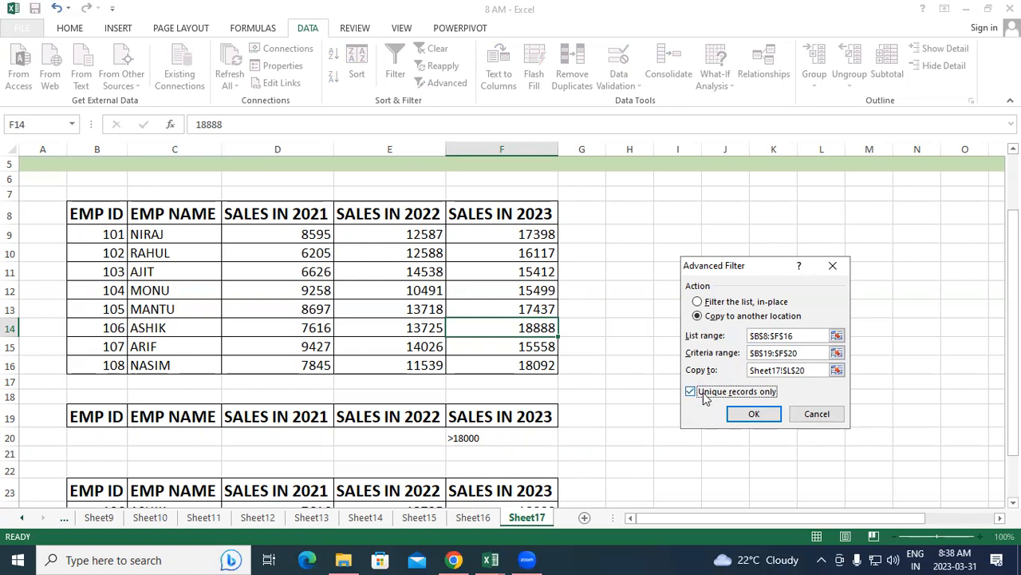
{"action": "left_click", "coordinate": [754, 413]}
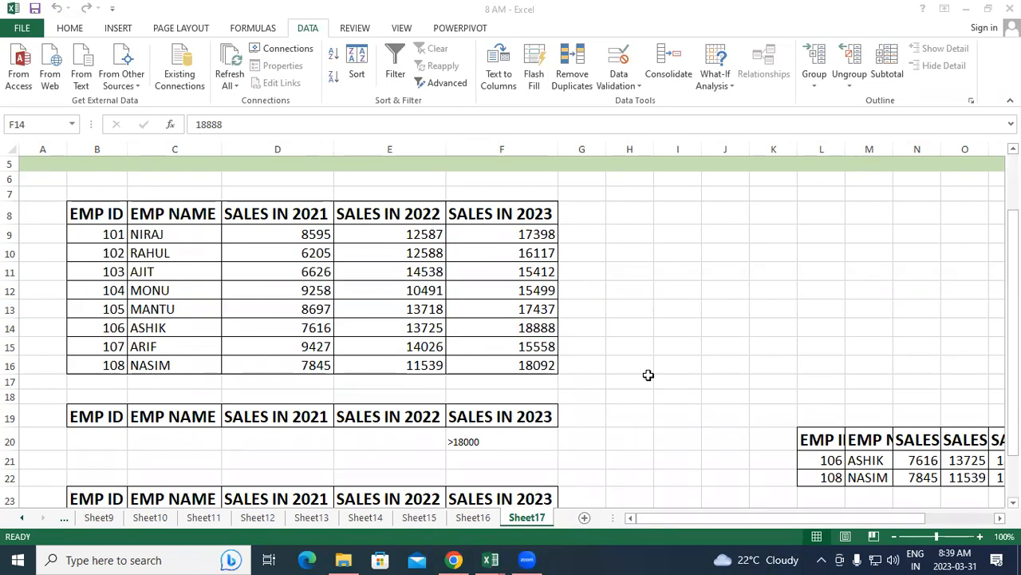
{"action": "scroll", "coordinate": [745, 351], "scroll_direction": "down", "scroll_amount": 5}
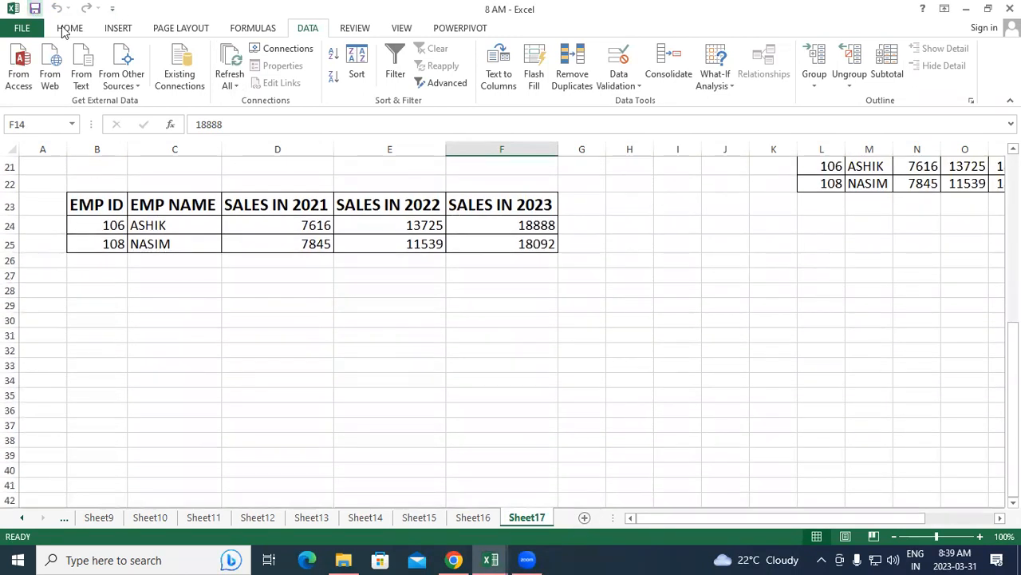
{"action": "scroll", "coordinate": [420, 342], "scroll_direction": "down", "scroll_amount": 5}
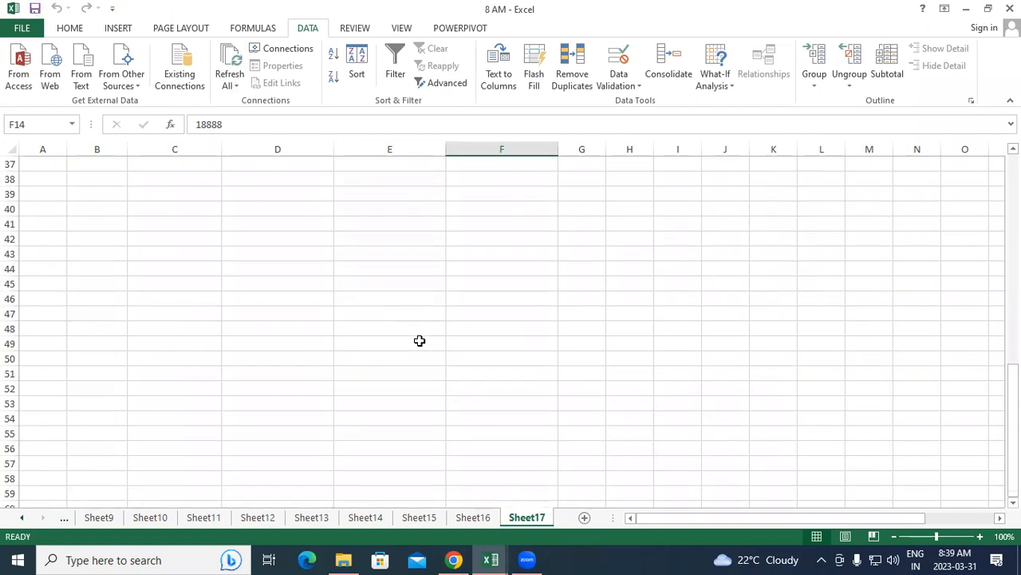
{"action": "left_click", "coordinate": [278, 211]}
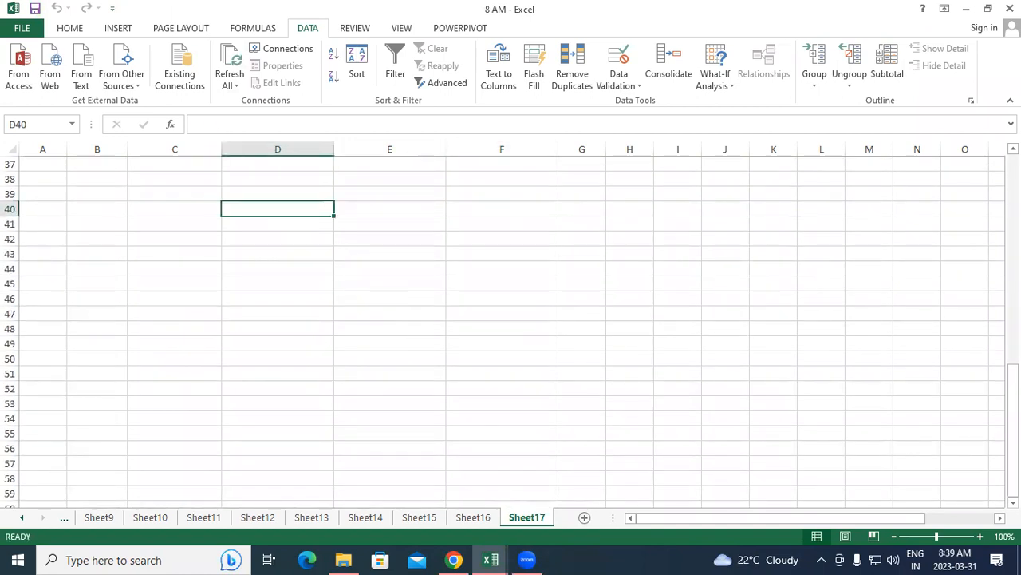
Enter the weights 15 KG and 10 KG as typed text in cells D40 and D41
{"action": "type", "text": "15"}
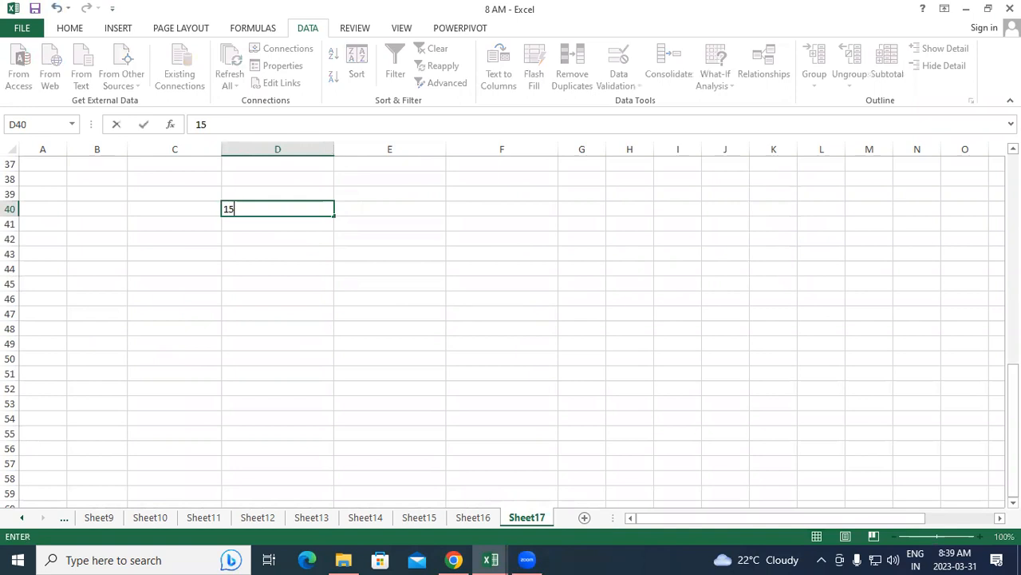
{"action": "type", "text": " KG"}
{"action": "key", "text": "Return"}
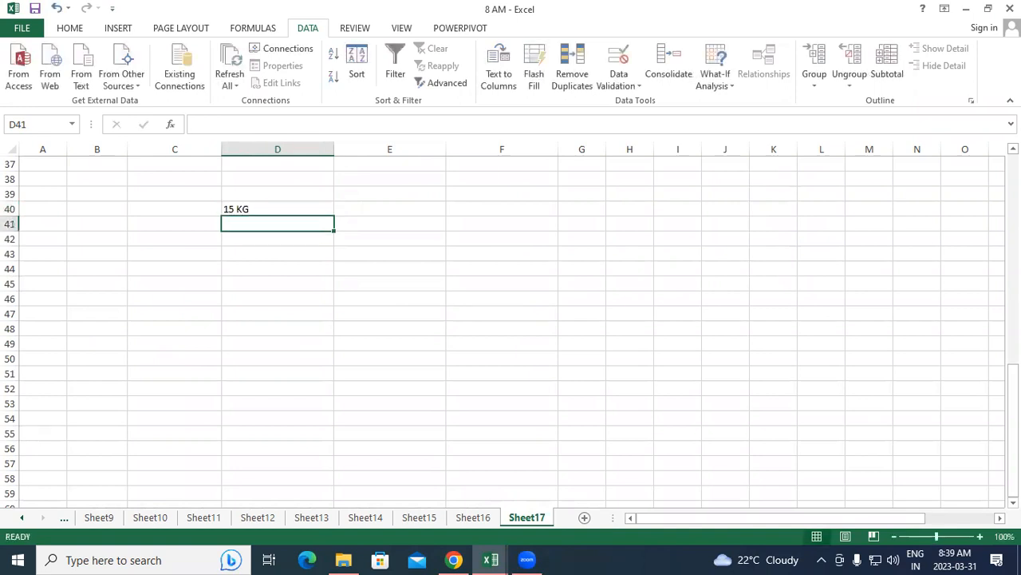
{"action": "type", "text": "10"}
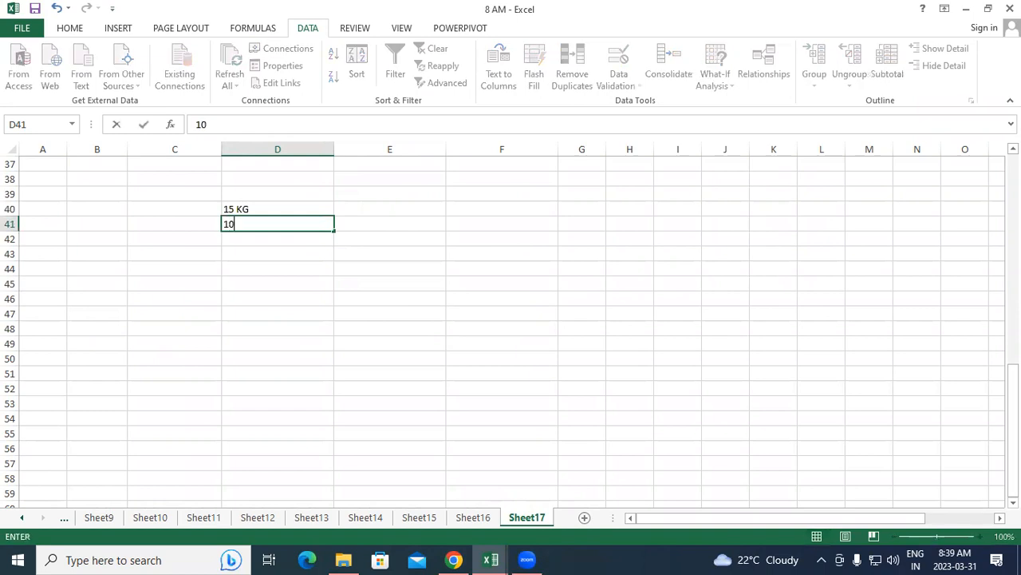
{"action": "type", "text": " KG"}
{"action": "key", "text": "Return"}
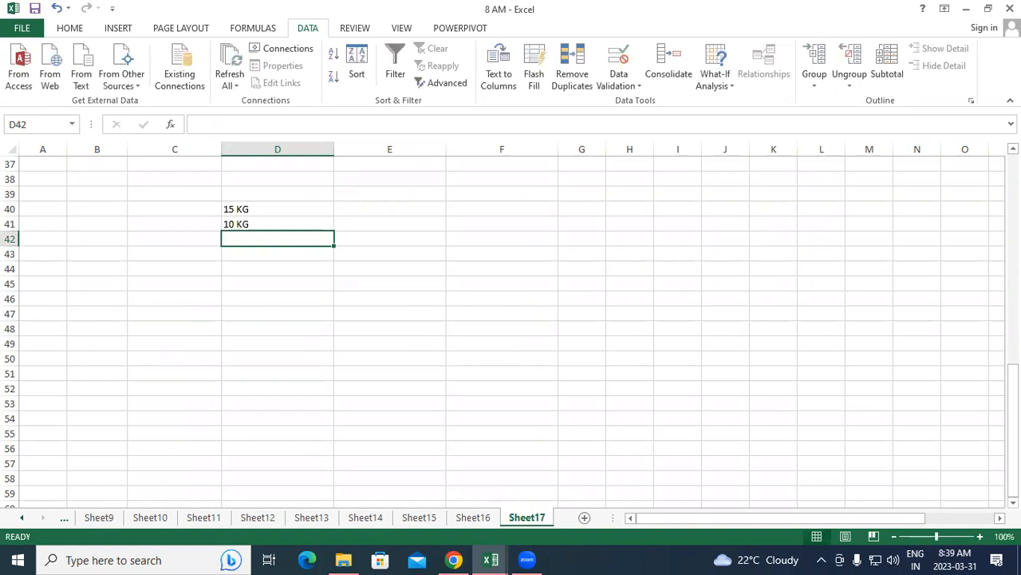
Try to total the two typed weights in D42 with the formula =SUM(D40:D41)
{"action": "type", "text": "="}
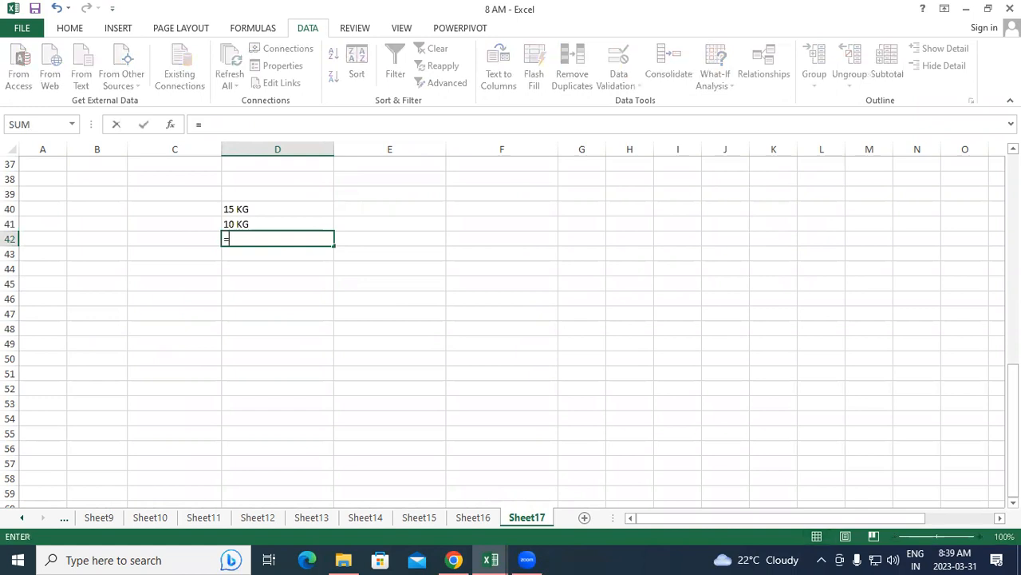
{"action": "type", "text": "sum"}
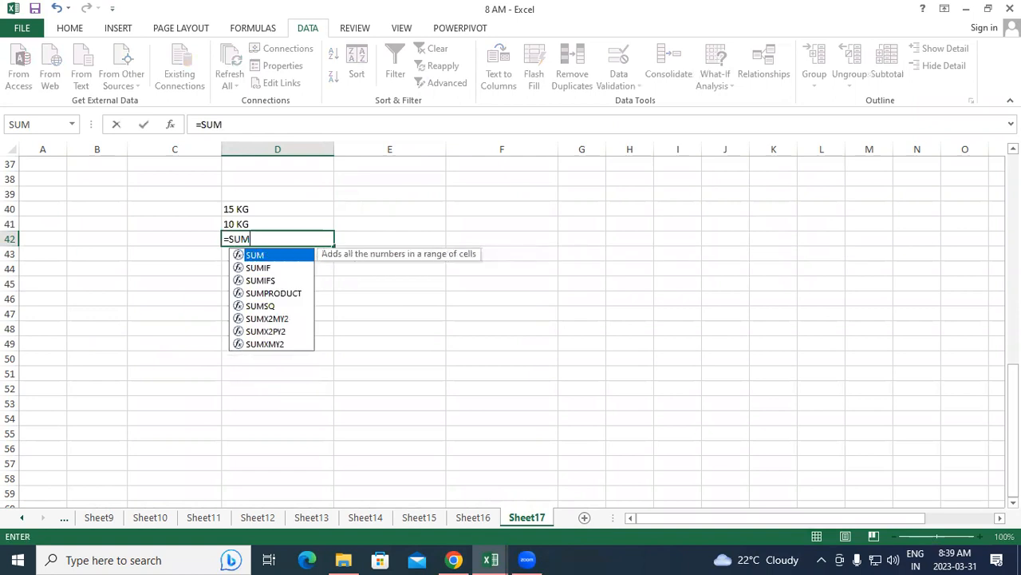
{"action": "key", "text": "Tab"}
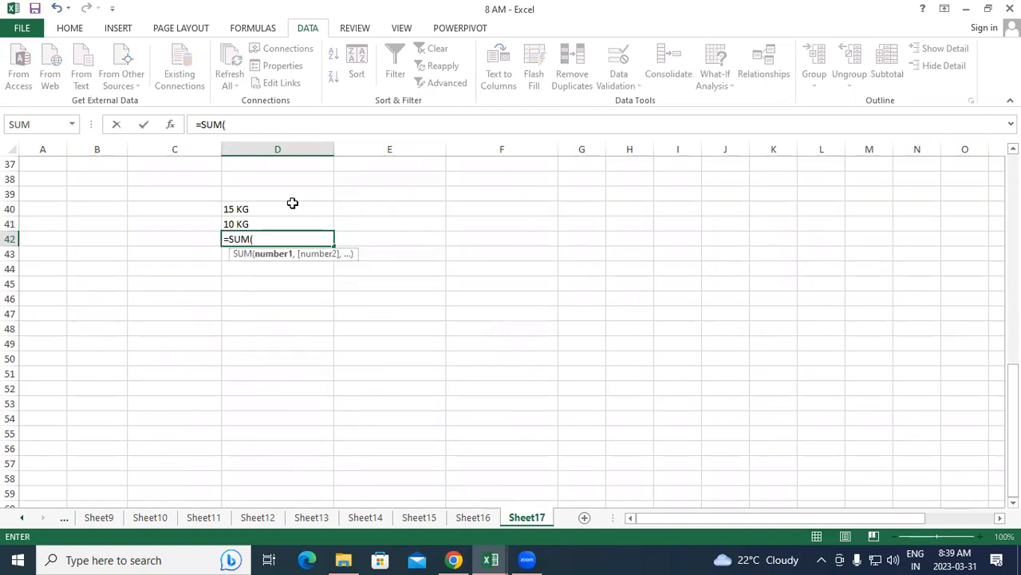
{"action": "left_click_drag", "start_coordinate": [293, 205], "coordinate": [293, 220]}
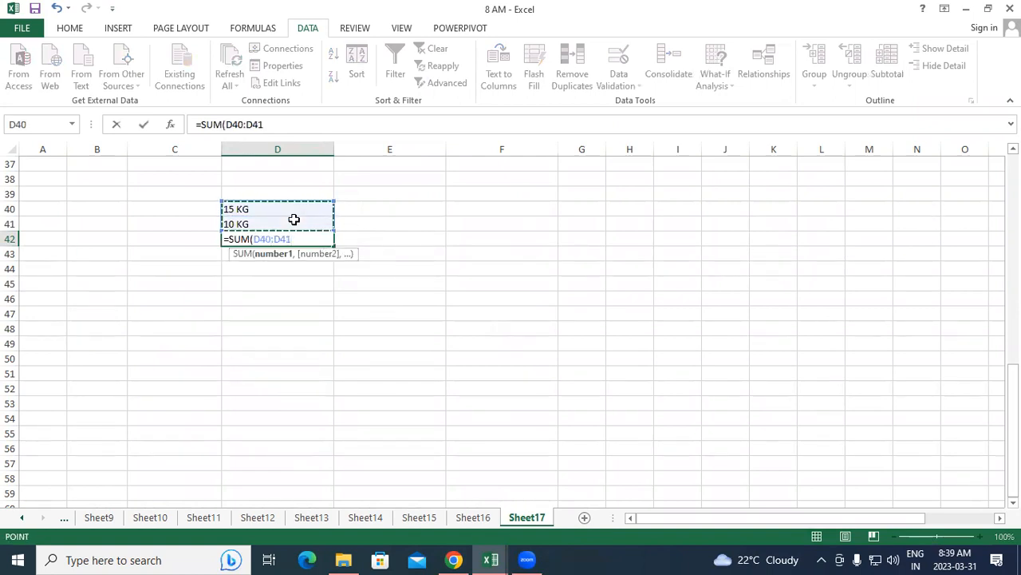
{"action": "type", "text": ")"}
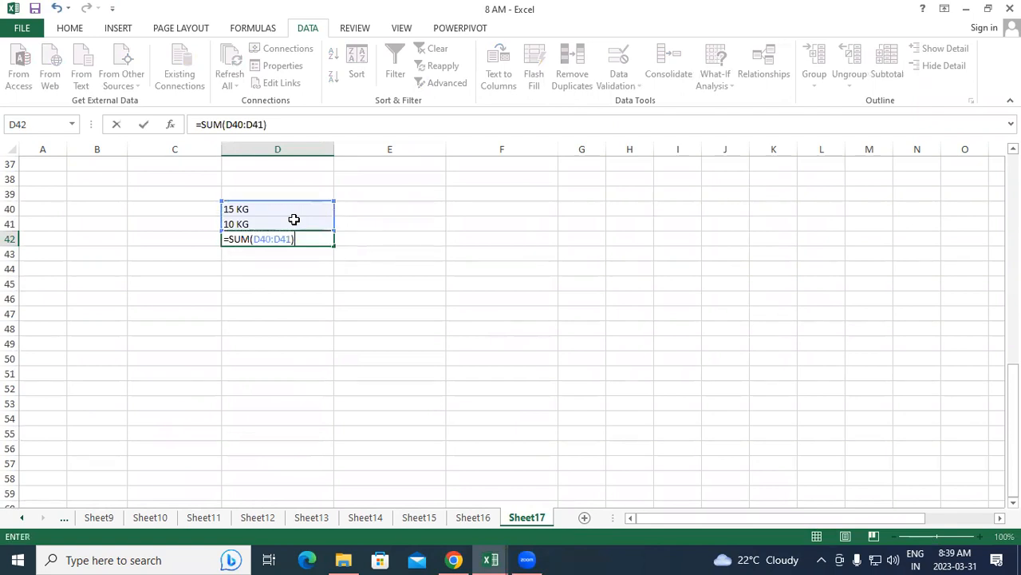
{"action": "key", "text": "Return"}
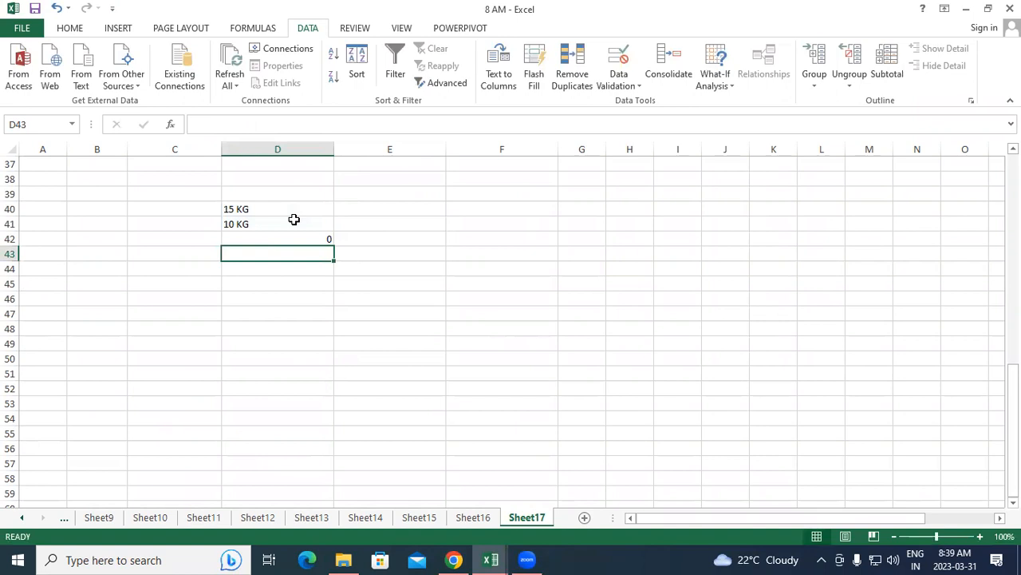
Replace the formula in D42 with the direct addition =D40+D41
{"action": "key", "text": "Up"}
{"action": "type", "text": "="}
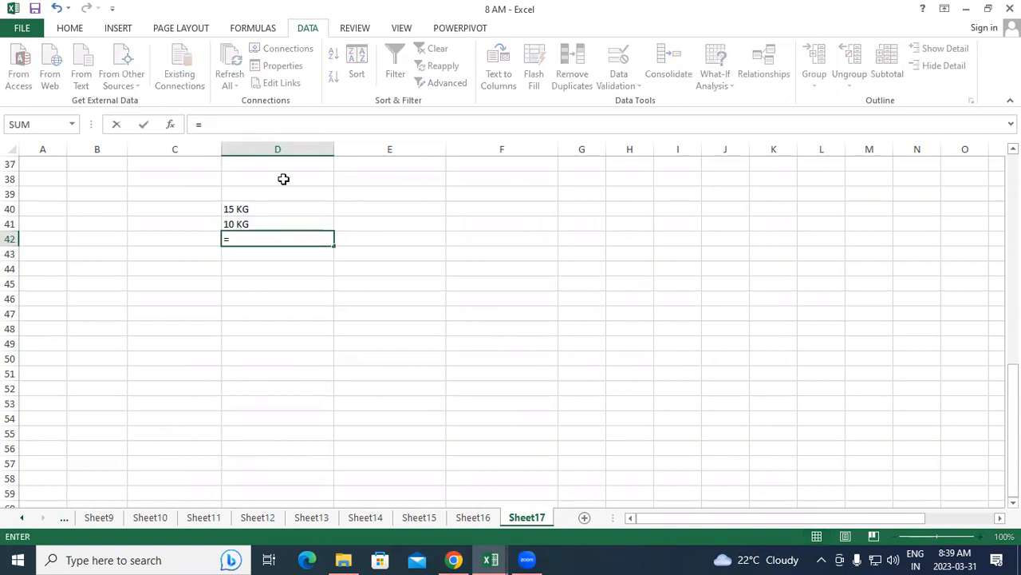
{"action": "left_click", "coordinate": [284, 208]}
{"action": "type", "text": "+"}
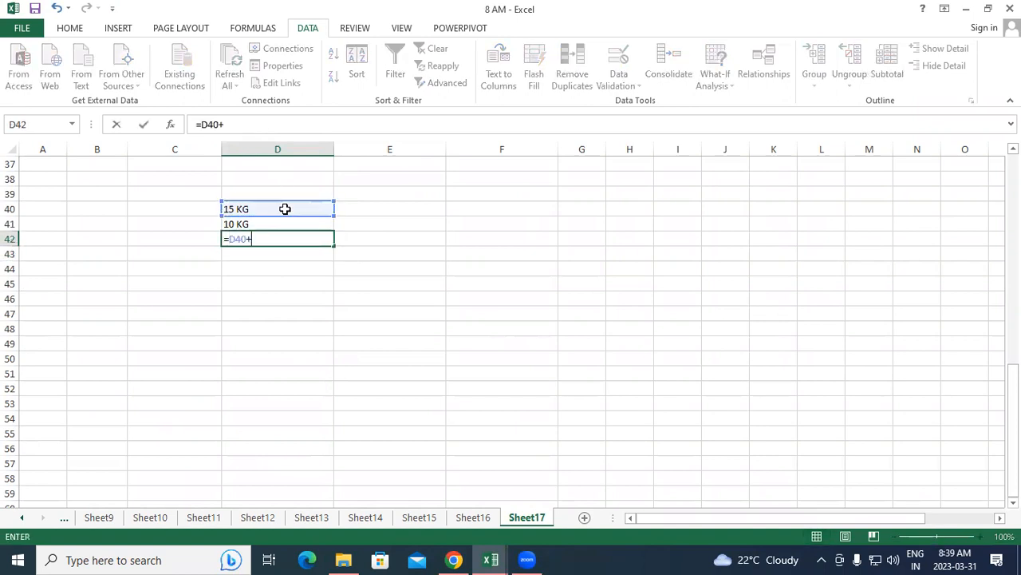
{"action": "left_click", "coordinate": [282, 222]}
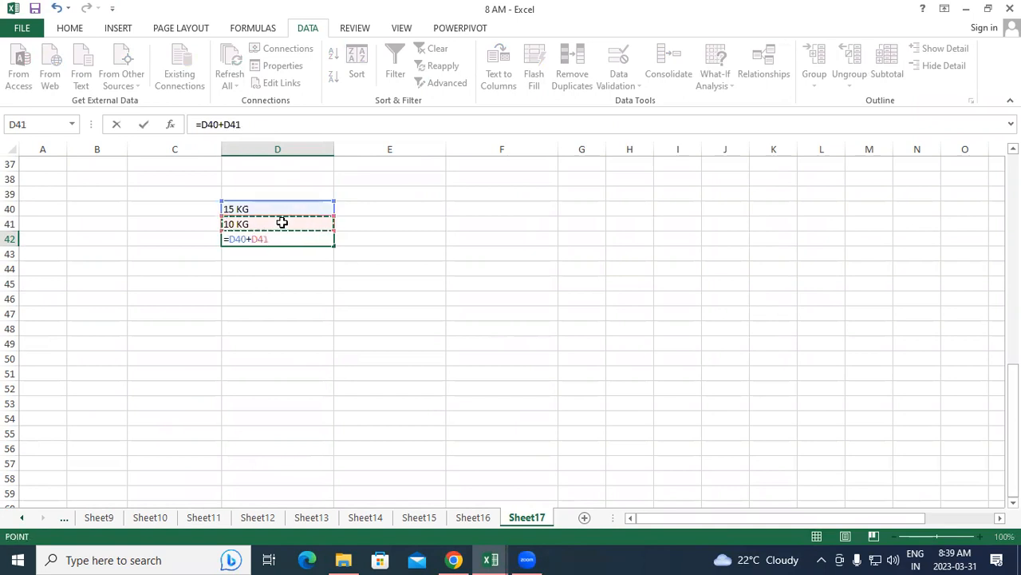
{"action": "key", "text": "Return"}
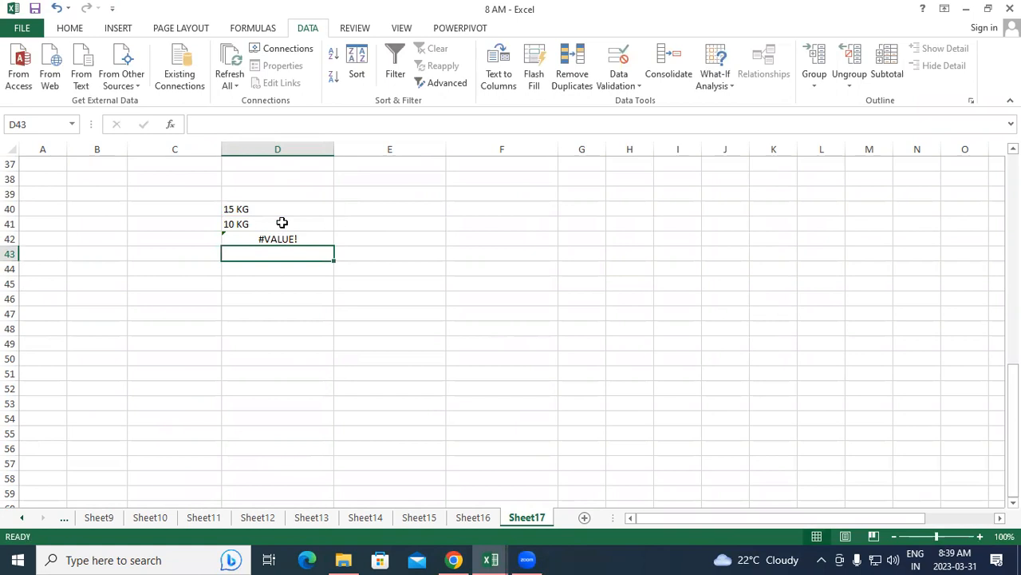
Clear the trial weights and formula from the range C39:D44
{"action": "left_click_drag", "start_coordinate": [212, 199], "coordinate": [267, 270]}
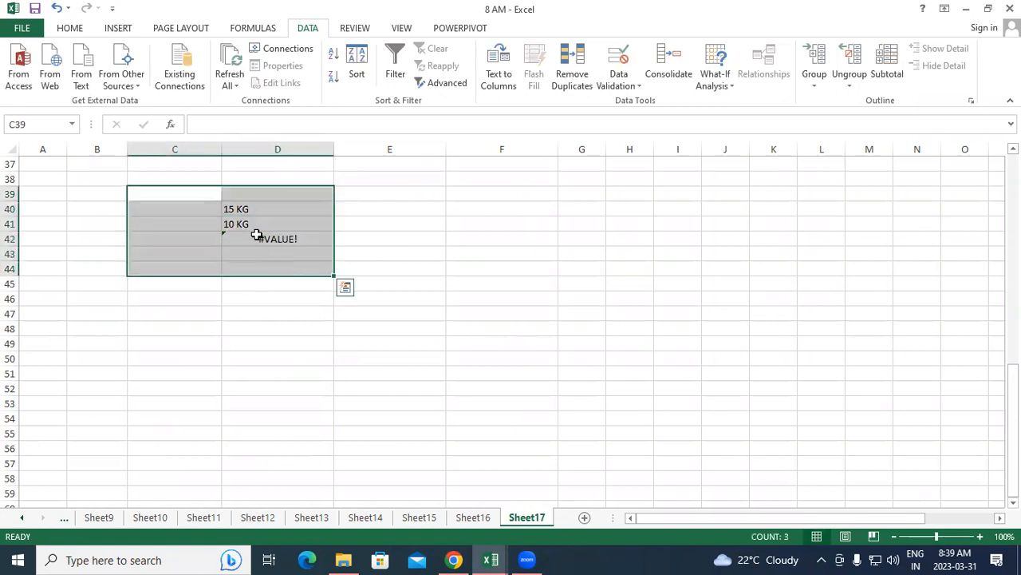
{"action": "left_click", "coordinate": [78, 30]}
{"action": "left_click", "coordinate": [842, 83]}
{"action": "left_click", "coordinate": [849, 101]}
{"action": "left_click", "coordinate": [723, 239]}
Apply all borders to the empty range C38:E49
{"action": "left_click_drag", "start_coordinate": [162, 178], "coordinate": [363, 344]}
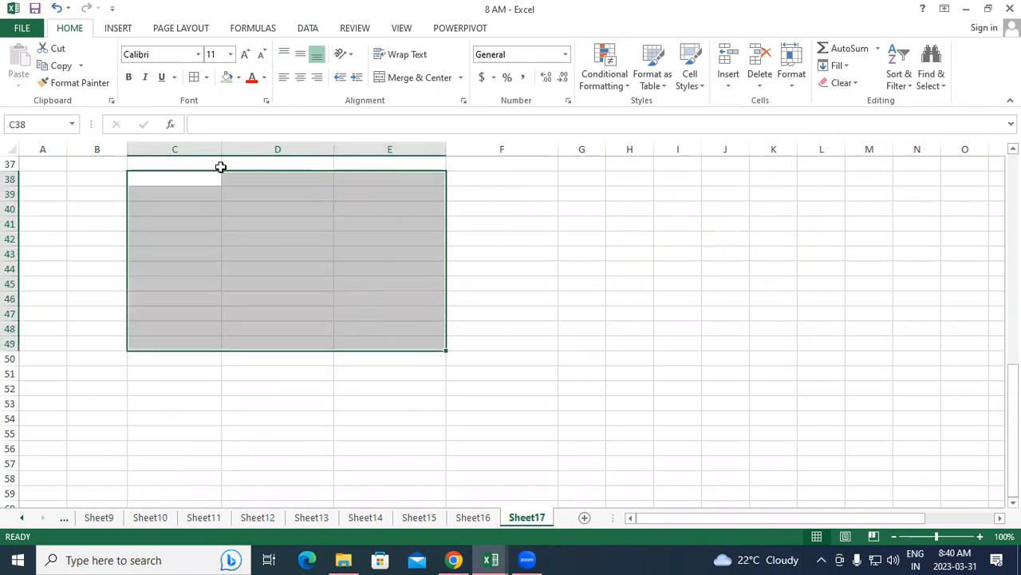
{"action": "left_click", "coordinate": [194, 77]}
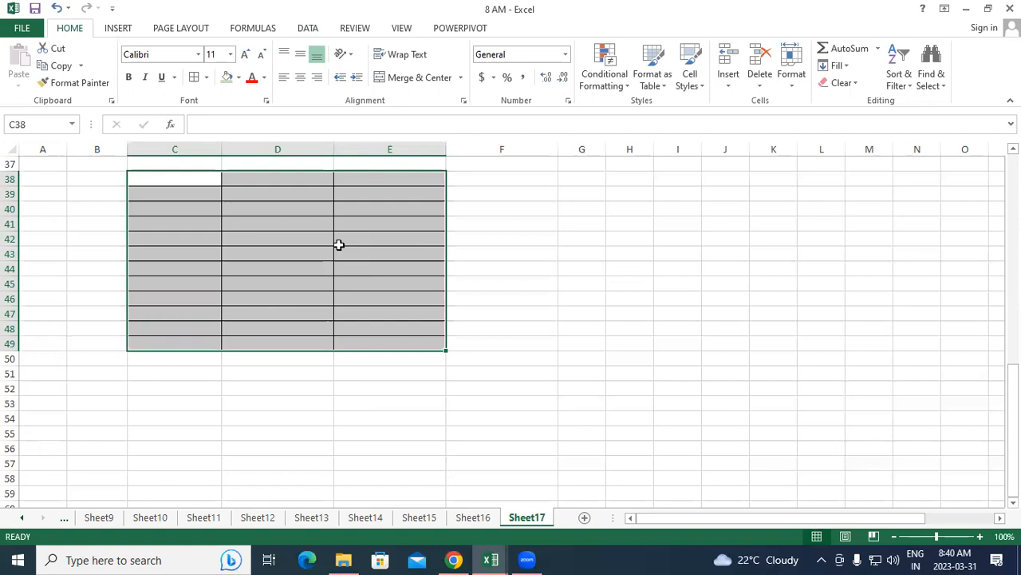
{"action": "left_click", "coordinate": [460, 280]}
Apply the custom number format 0 "KG" to the bordered range C38:E49
{"action": "left_click_drag", "start_coordinate": [165, 180], "coordinate": [401, 342]}
{"action": "left_click", "coordinate": [569, 101]}
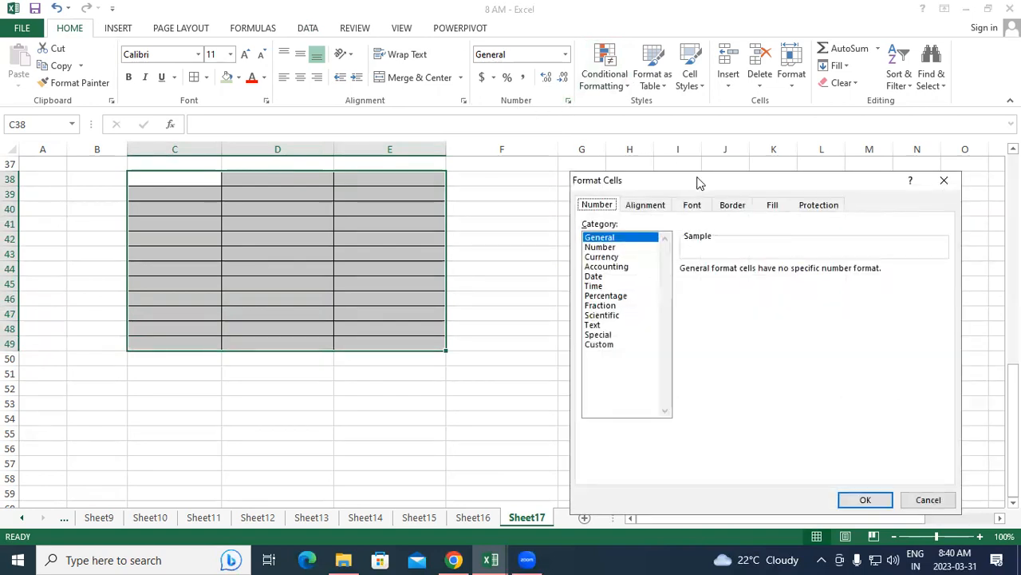
{"action": "left_click_drag", "start_coordinate": [694, 181], "coordinate": [646, 58]}
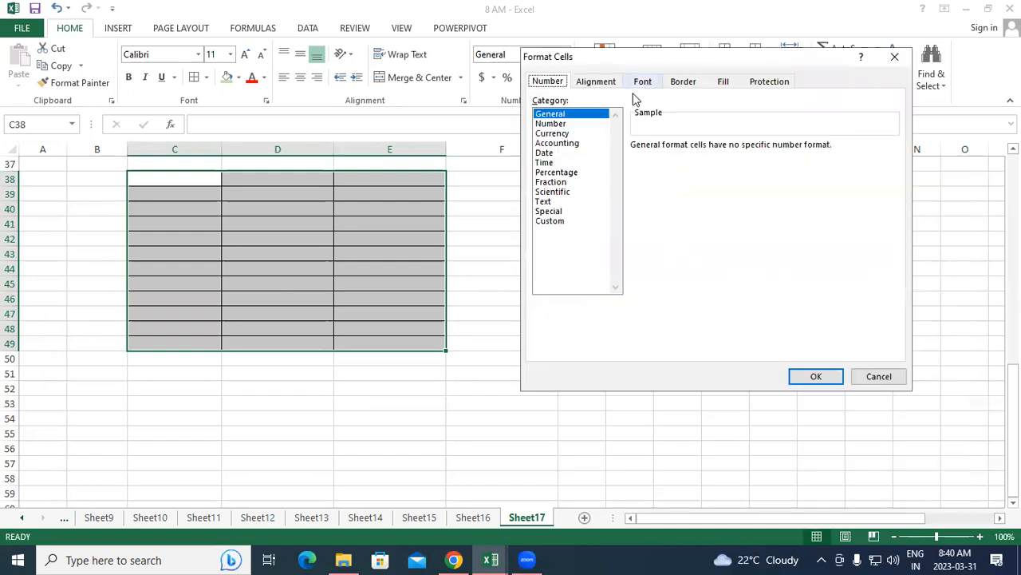
{"action": "left_click", "coordinate": [564, 225]}
{"action": "left_click_drag", "start_coordinate": [673, 159], "coordinate": [630, 158]}
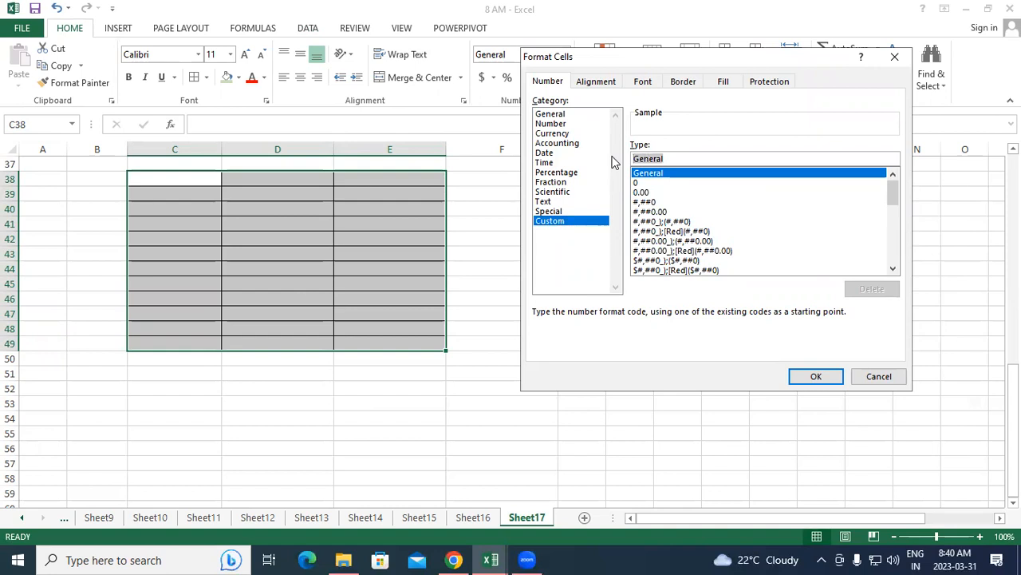
{"action": "type", "text": "0"}
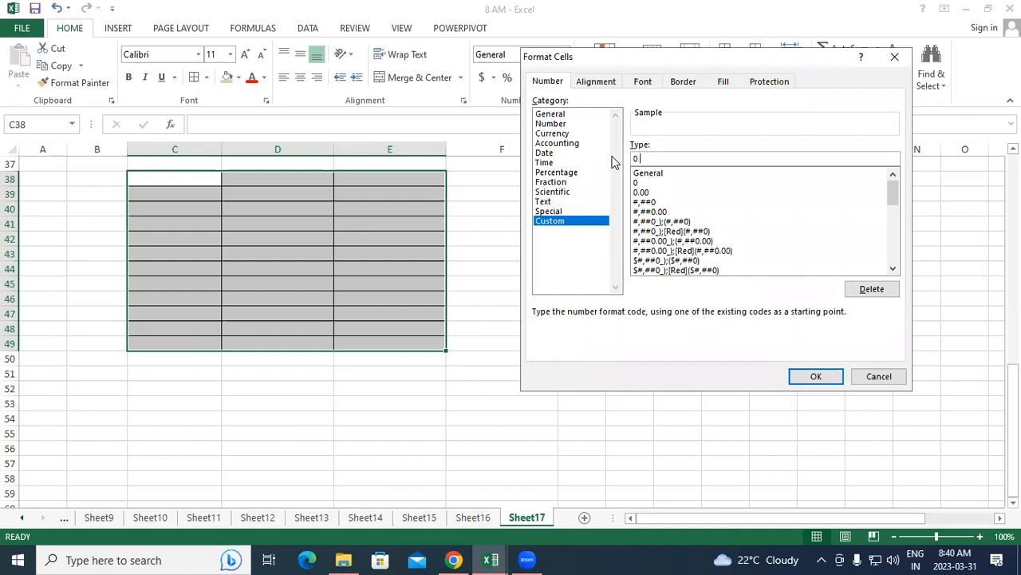
{"action": "type", "text": "\"KG\""}
{"action": "left_click", "coordinate": [815, 377]}
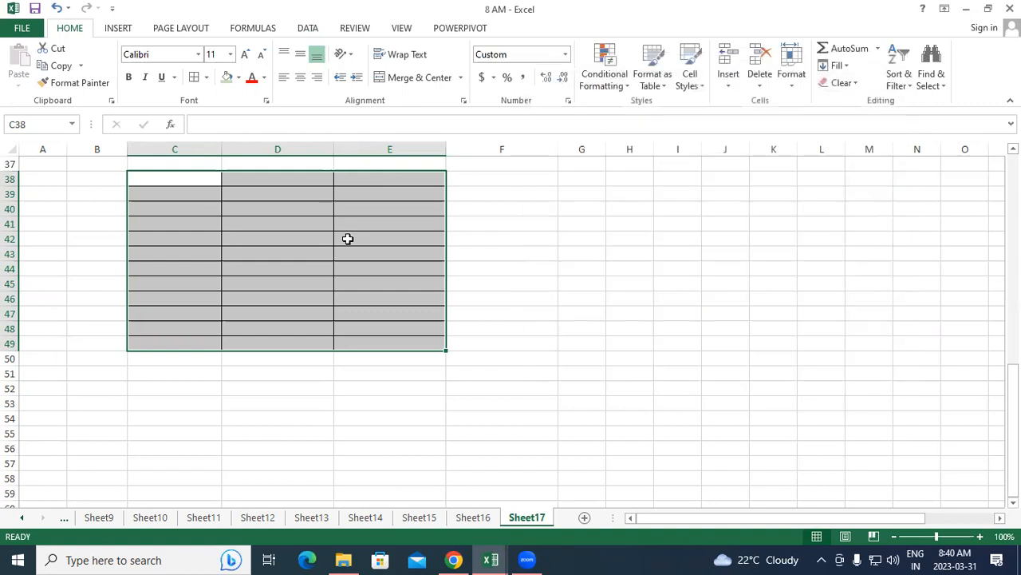
Enter the number 10 in C38 to test the custom KG format
{"action": "left_click", "coordinate": [205, 181]}
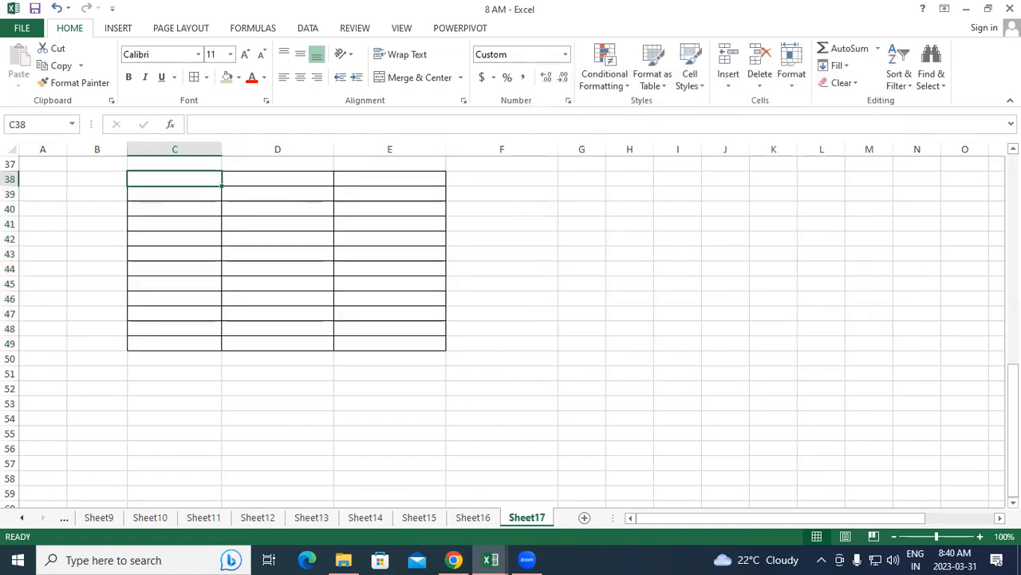
{"action": "type", "text": "10"}
{"action": "key", "text": "Return"}
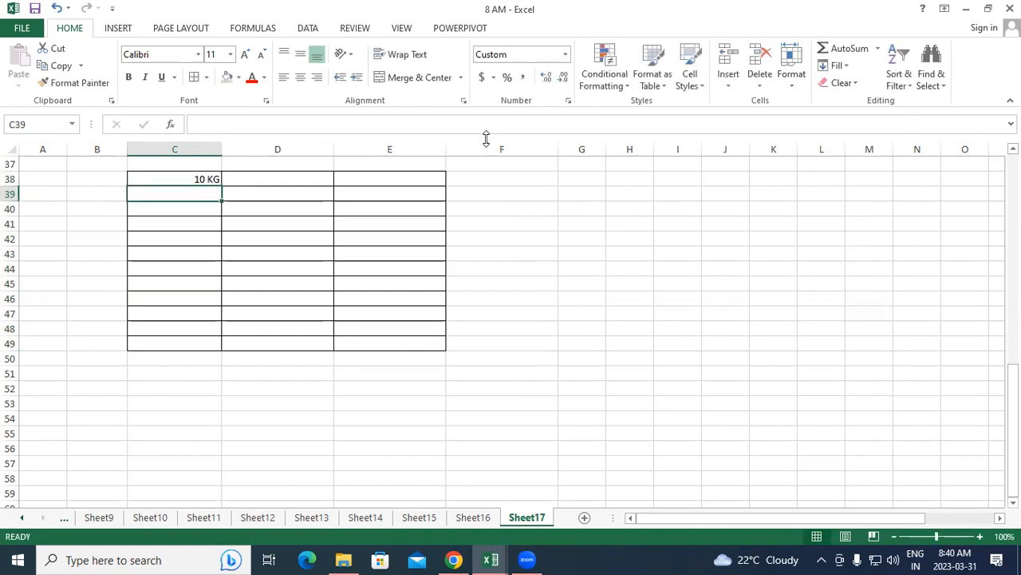
Increase the font size of the bordered range C38:E49 to 14
{"action": "left_click_drag", "start_coordinate": [209, 181], "coordinate": [390, 344]}
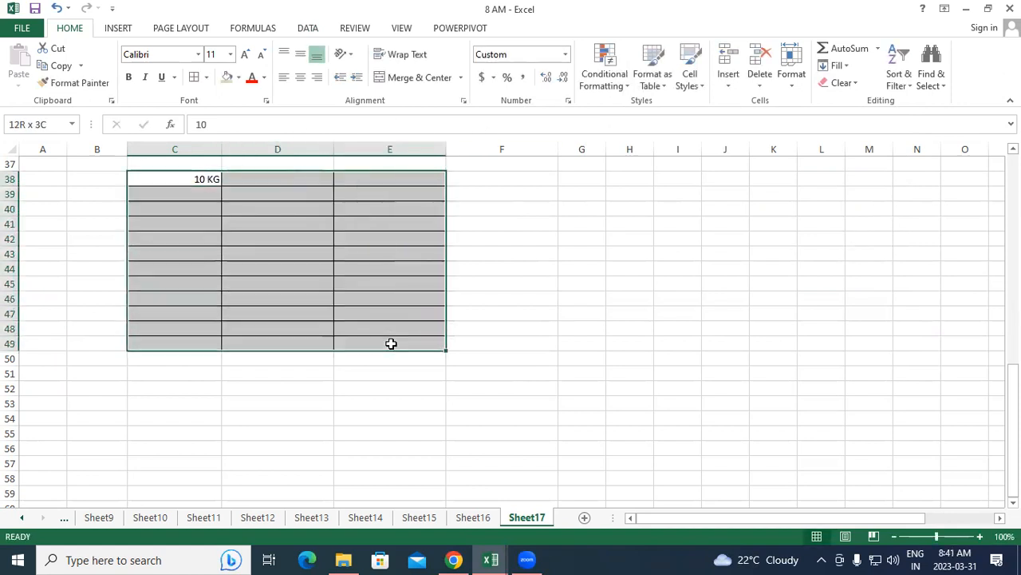
{"action": "left_click", "coordinate": [245, 56]}
{"action": "left_click", "coordinate": [244, 56]}
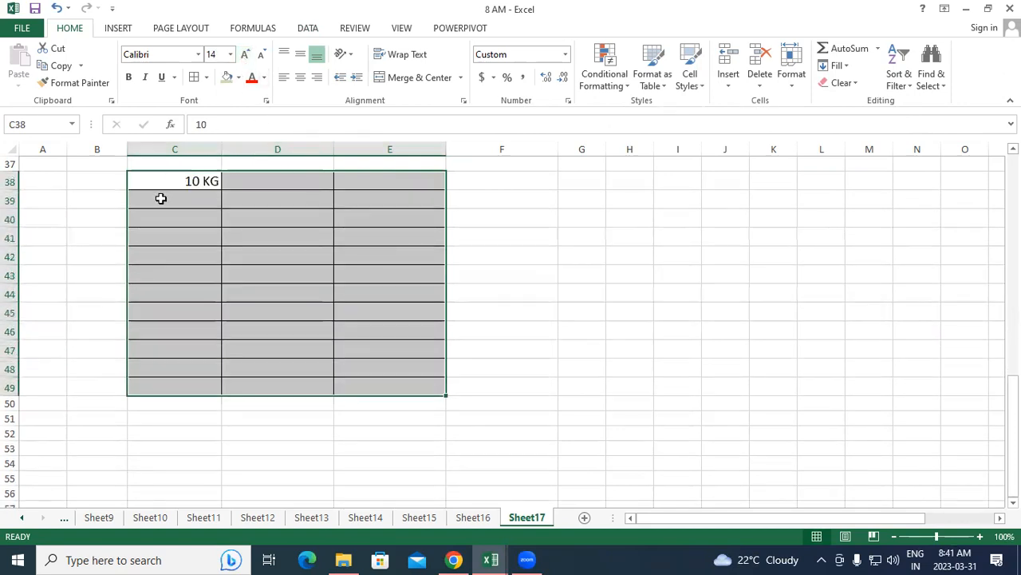
Enter the numbers 20, 30 and 5 in cells C39 to C41
{"action": "left_click", "coordinate": [159, 199]}
{"action": "type", "text": "20"}
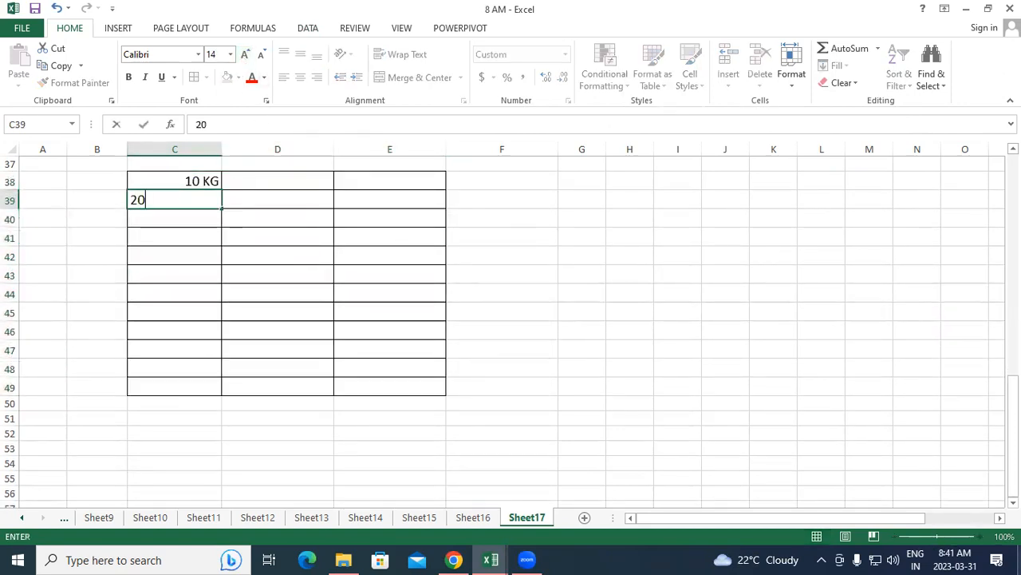
{"action": "key", "text": "Return"}
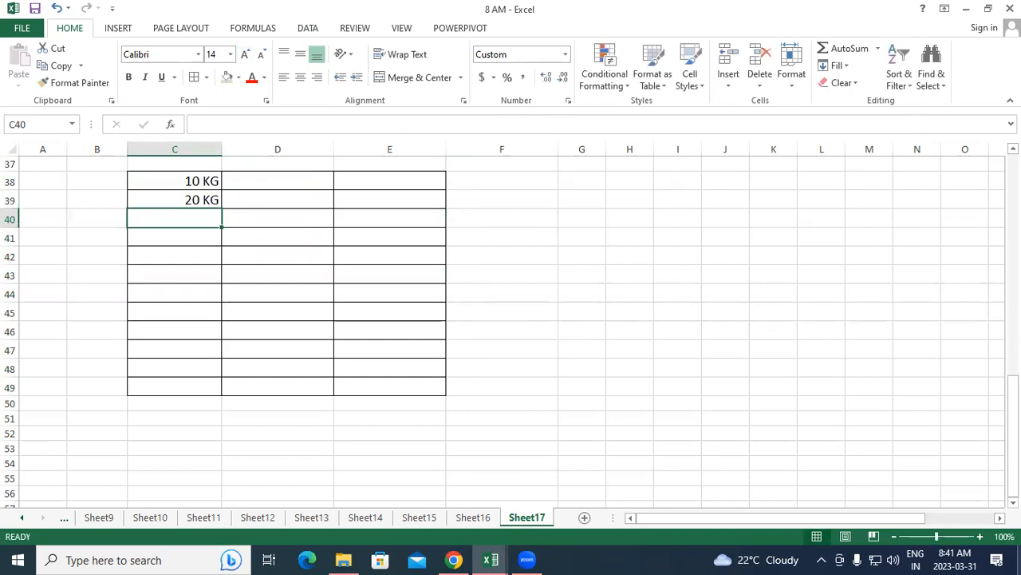
{"action": "type", "text": "30"}
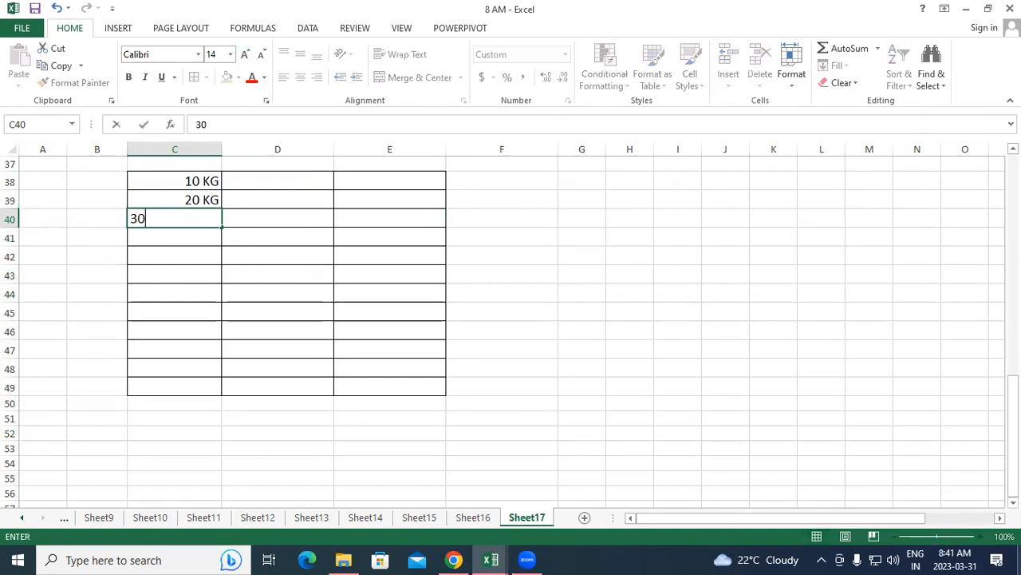
{"action": "key", "text": "Return"}
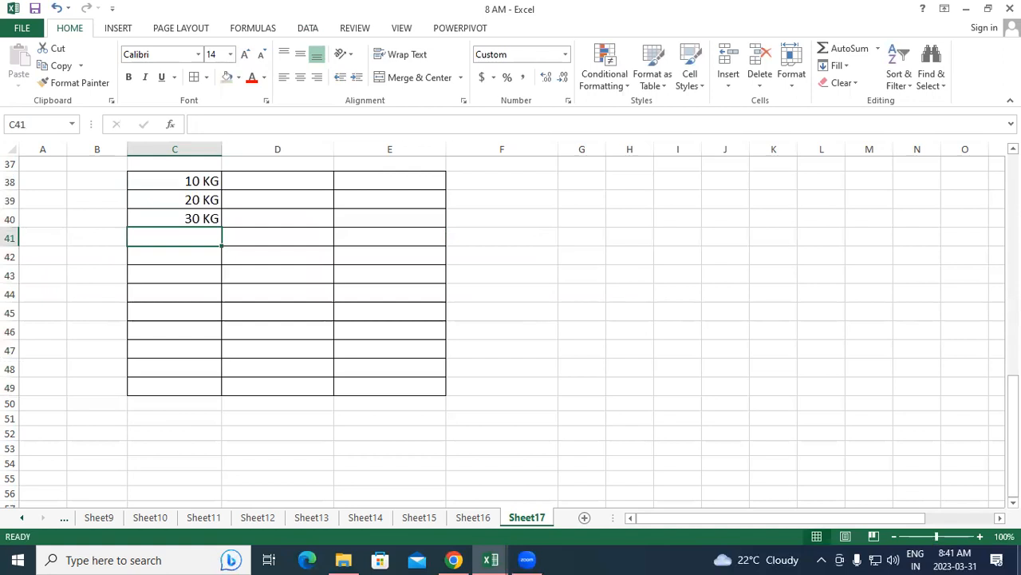
{"action": "type", "text": "5"}
{"action": "key", "text": "Return"}
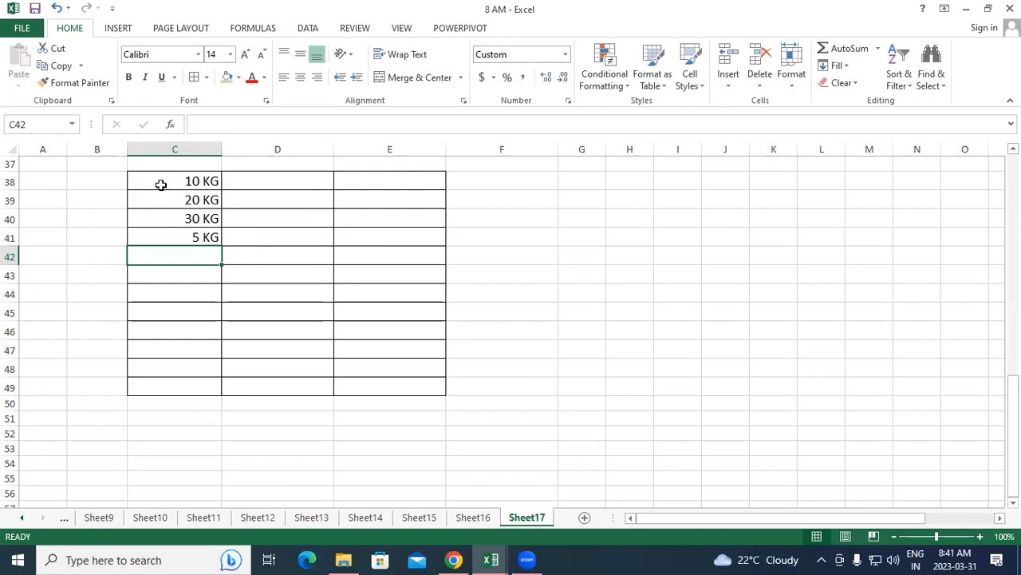
Total the weights in C42 with the formula =SUM(C38:C41)
{"action": "type", "text": "=SUM"}
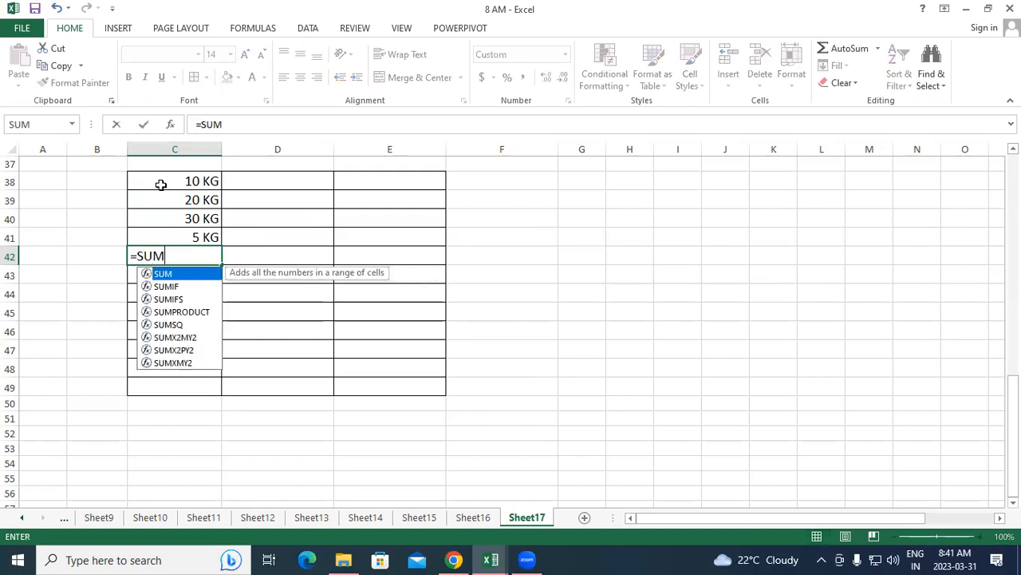
{"action": "type", "text": "("}
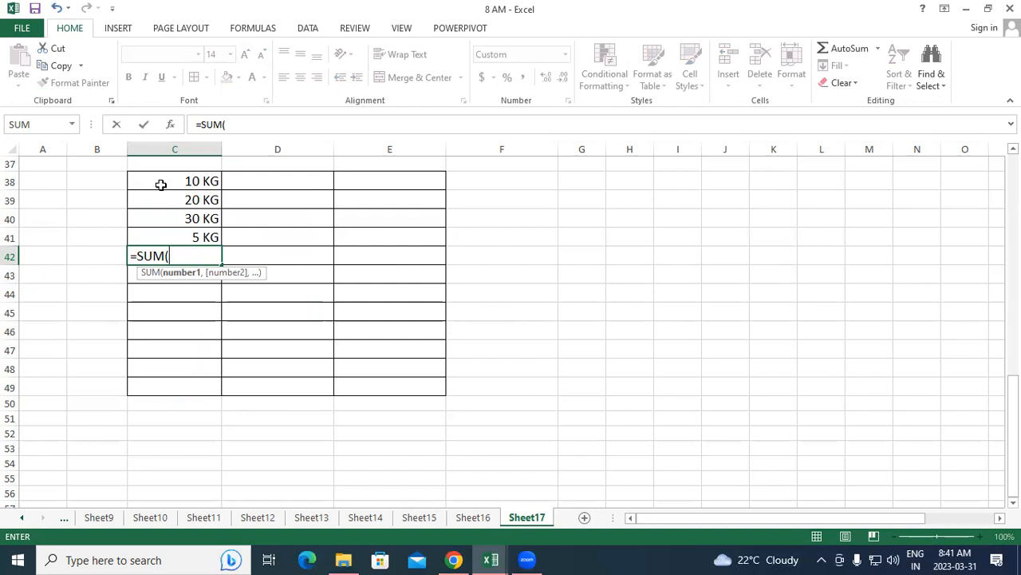
{"action": "left_click_drag", "start_coordinate": [146, 180], "coordinate": [161, 230]}
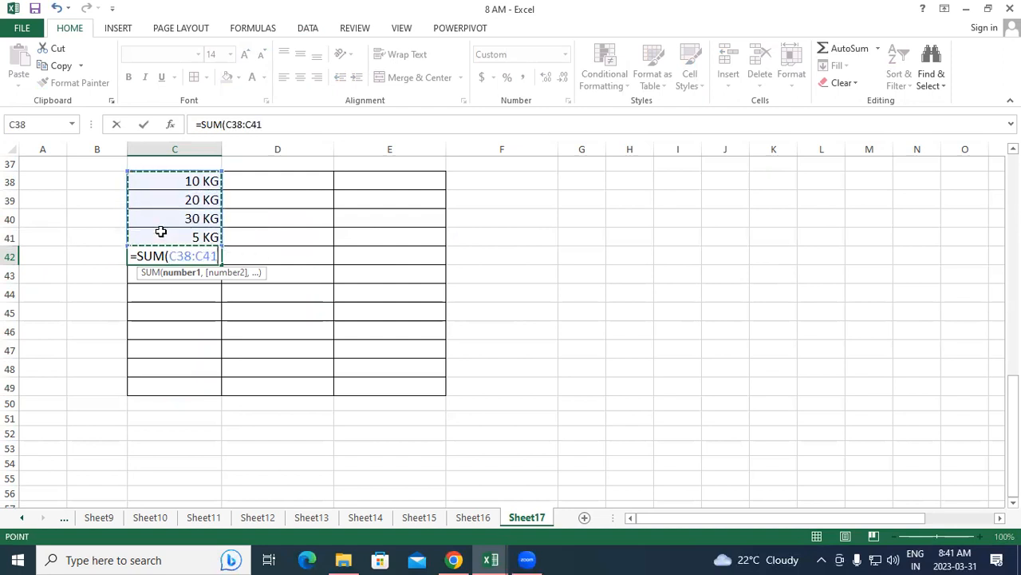
{"action": "type", "text": ")"}
{"action": "key", "text": "Return"}
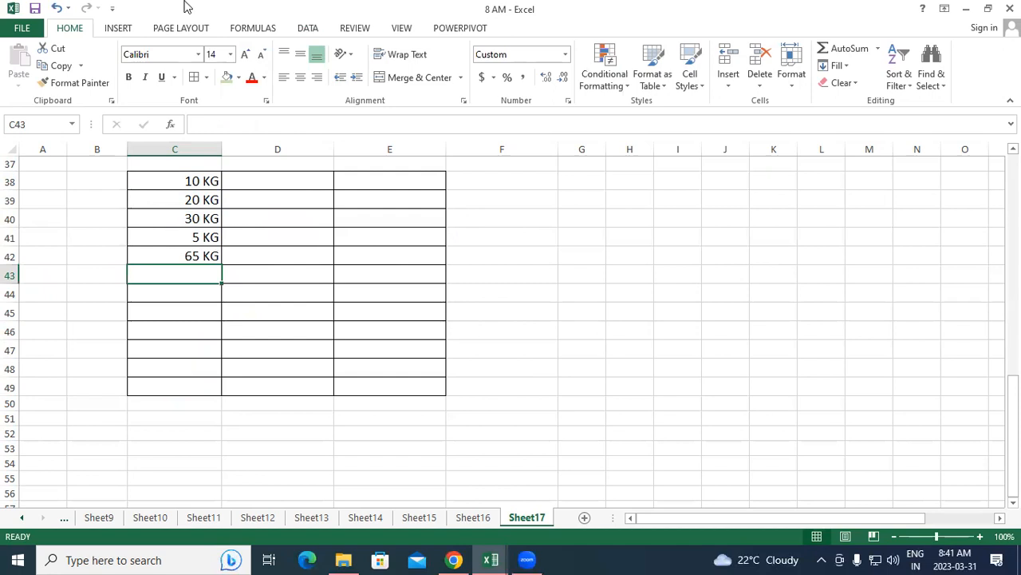
Open the cell format settings for range C38:E49 and examine its custom number format code
{"action": "left_click_drag", "start_coordinate": [182, 181], "coordinate": [415, 386]}
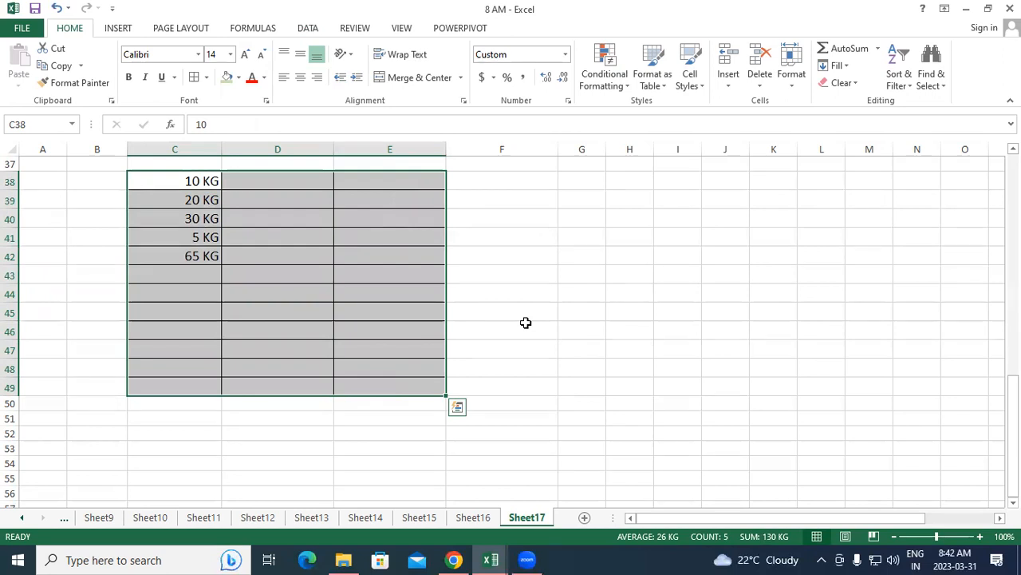
{"action": "left_click", "coordinate": [566, 102]}
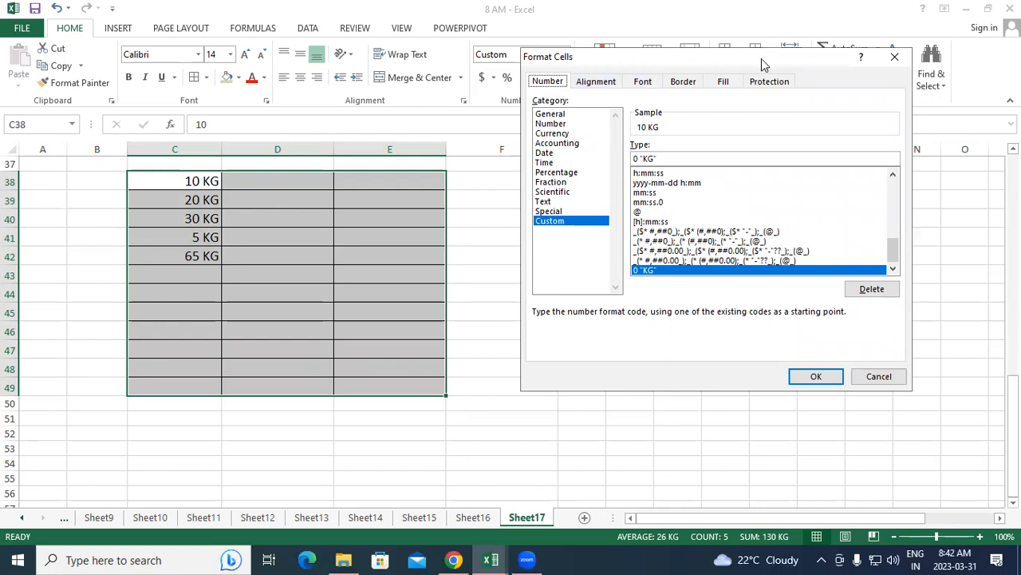
{"action": "left_click_drag", "start_coordinate": [761, 58], "coordinate": [814, 94]}
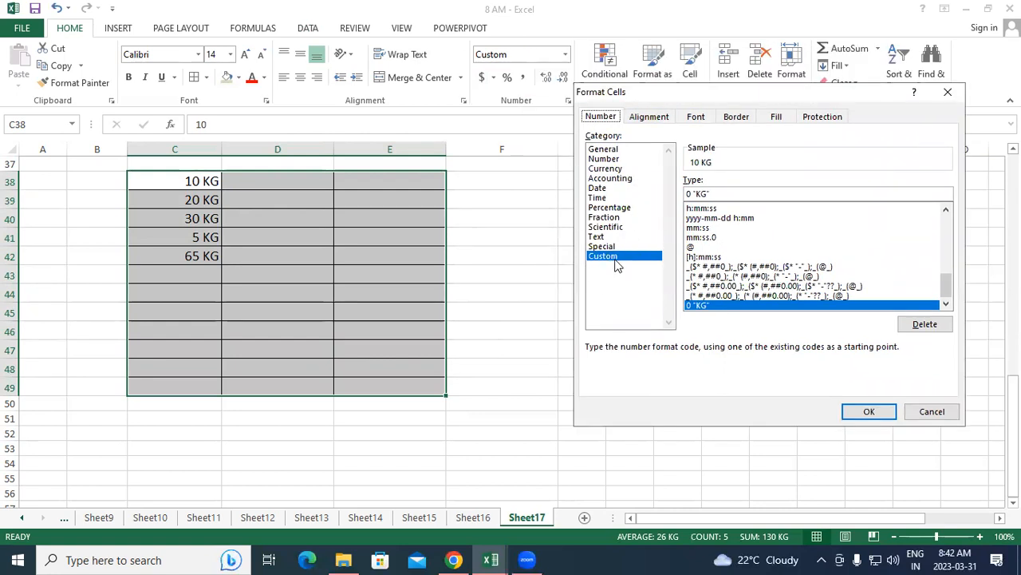
{"action": "left_click", "coordinate": [616, 259]}
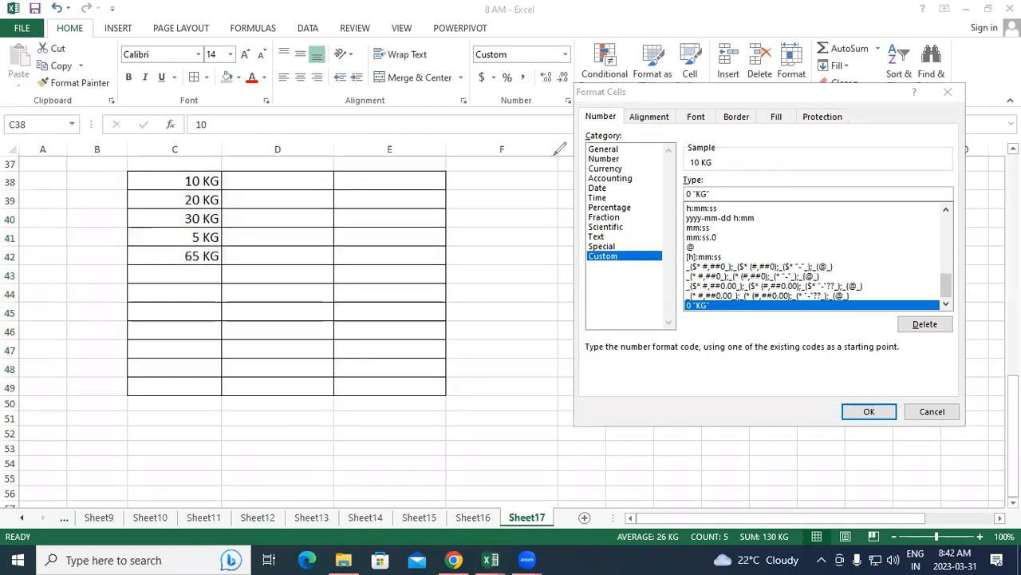
{"action": "mouse_move", "coordinate": [459, 416]}
{"action": "left_mouse_down"}
{"action": "mouse_move", "coordinate": [471, 439]}
{"action": "mouse_move", "coordinate": [457, 416]}
{"action": "mouse_move", "coordinate": [495, 383]}
{"action": "mouse_move", "coordinate": [528, 429]}
{"action": "mouse_move", "coordinate": [553, 415]}
{"action": "mouse_move", "coordinate": [547, 371]}
{"action": "mouse_move", "coordinate": [557, 367]}
{"action": "left_mouse_up"}
{"action": "left_click_drag", "start_coordinate": [620, 401], "coordinate": [658, 434]}
{"action": "mouse_move", "coordinate": [672, 397]}
{"action": "left_mouse_down"}
{"action": "mouse_move", "coordinate": [659, 414]}
{"action": "mouse_move", "coordinate": [684, 414]}
{"action": "left_mouse_up"}
{"action": "left_click_drag", "start_coordinate": [609, 459], "coordinate": [718, 429]}
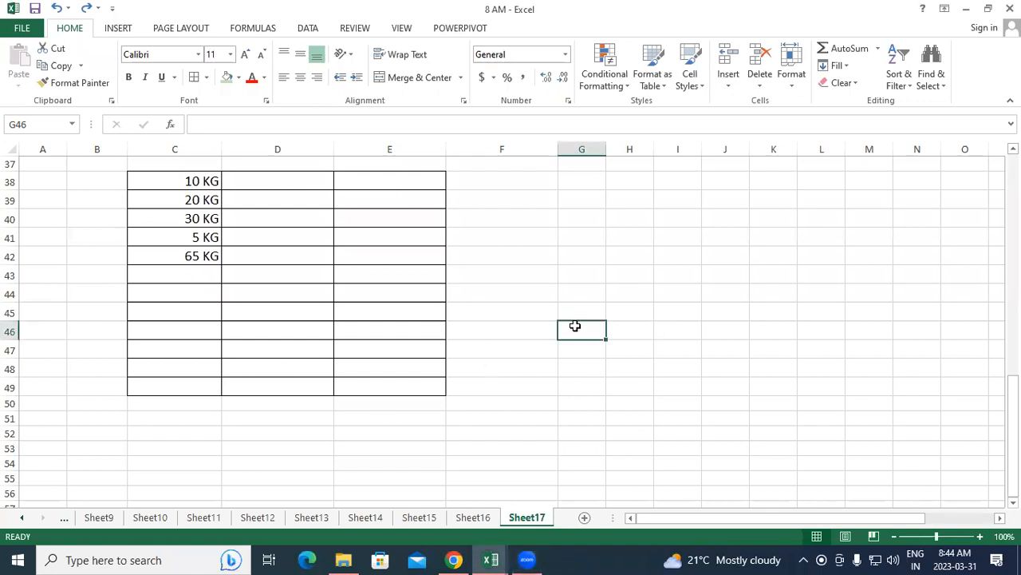
{"action": "left_click", "coordinate": [700, 316]}
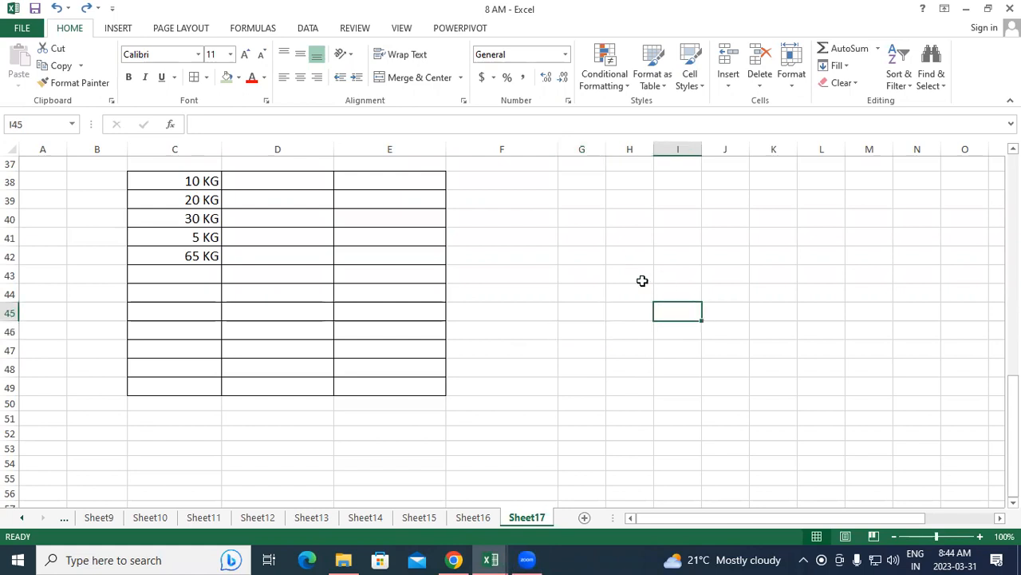